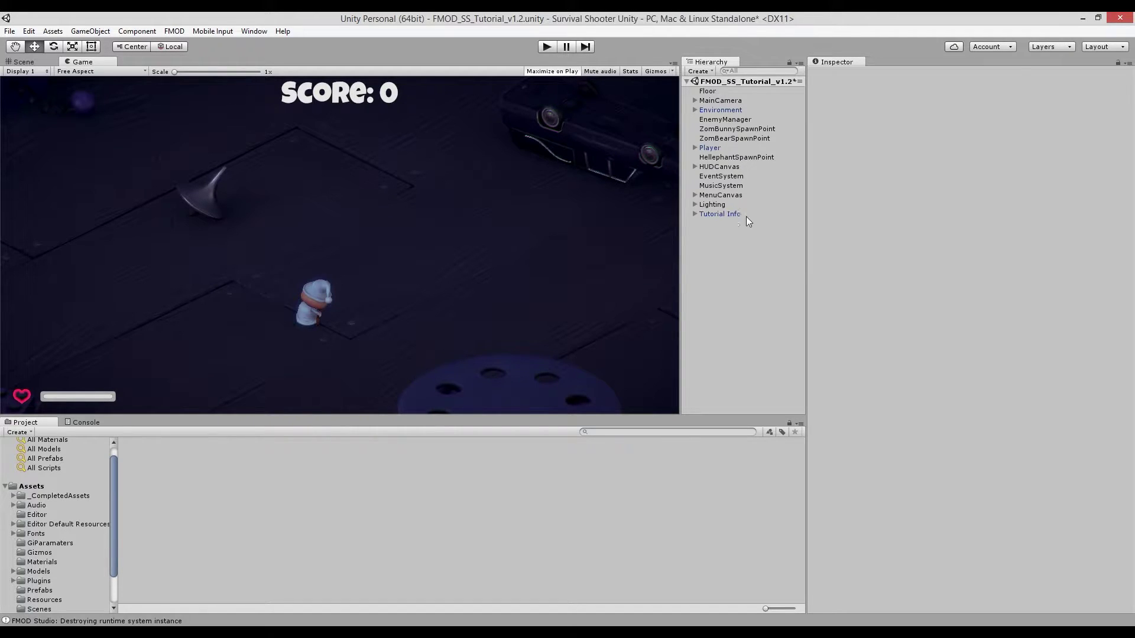
Step: Select MusicSystem to show its Music Control script set to event:/Music/Music
click(750, 188)
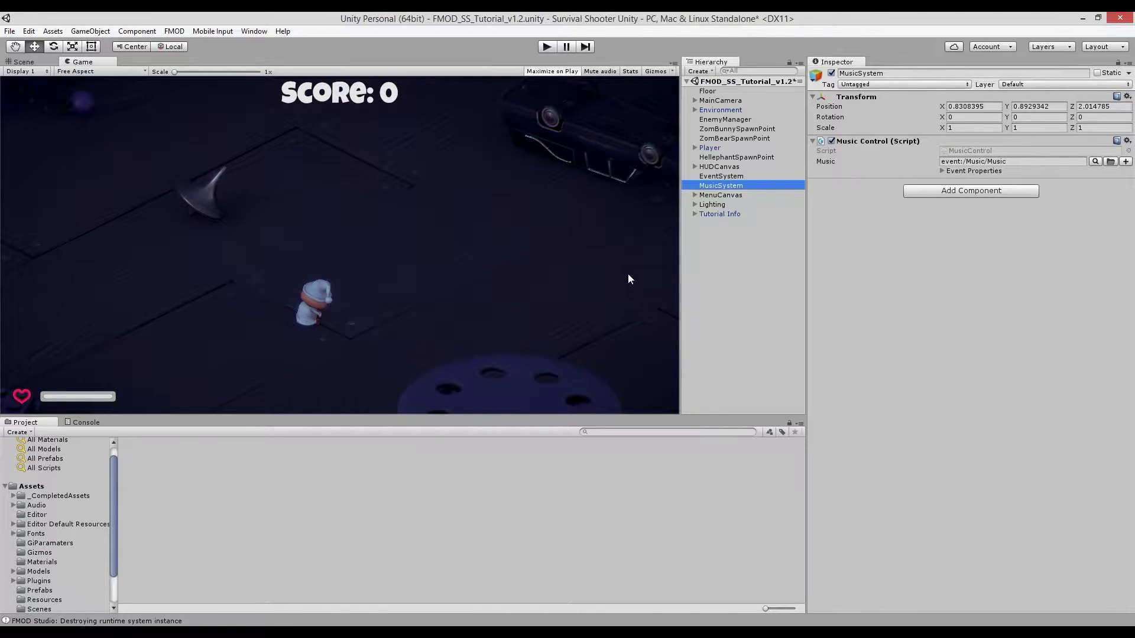
Step: Inspect the Hellephant, ZomBear and ZomBunny prefabs in _CompletedAssets > Prefabs
click(73, 498)
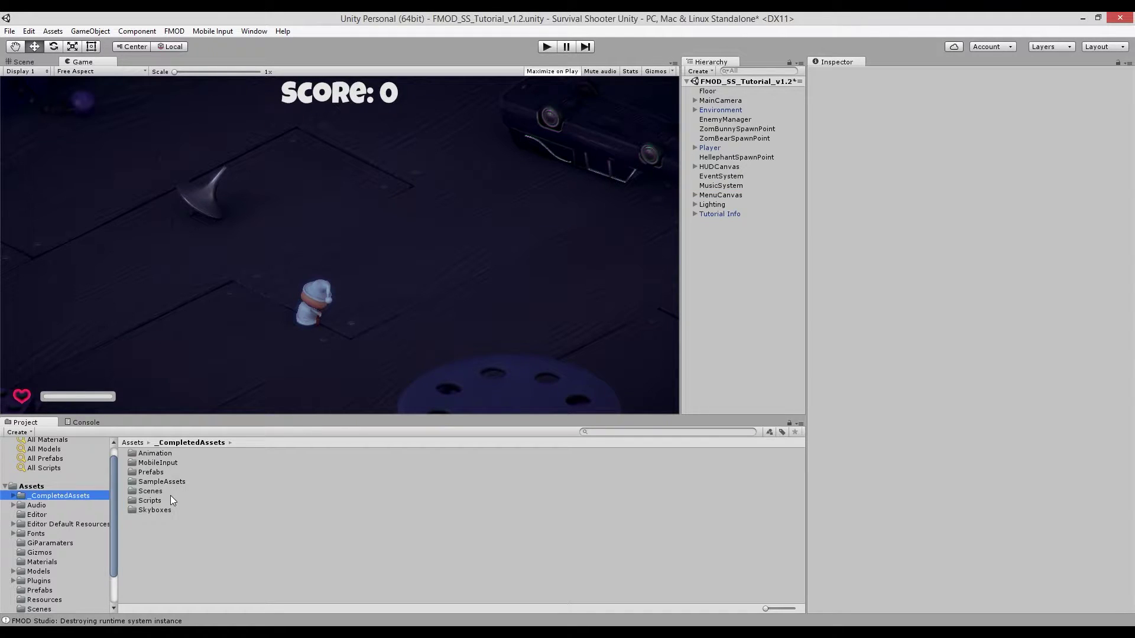
double_click(151, 473)
click(158, 453)
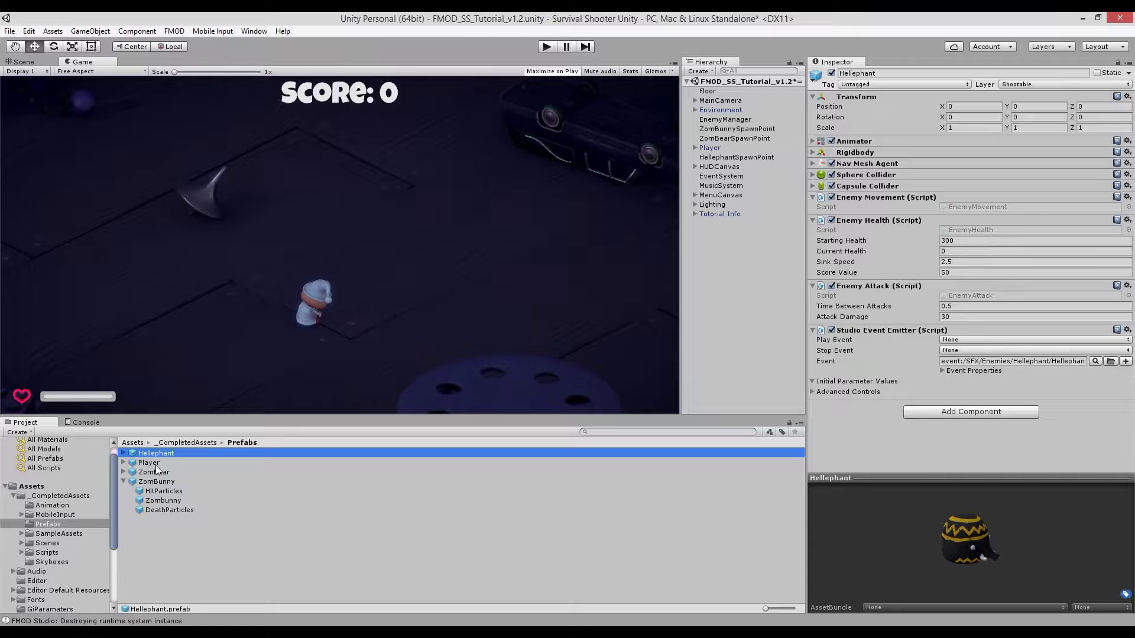
click(167, 472)
click(168, 483)
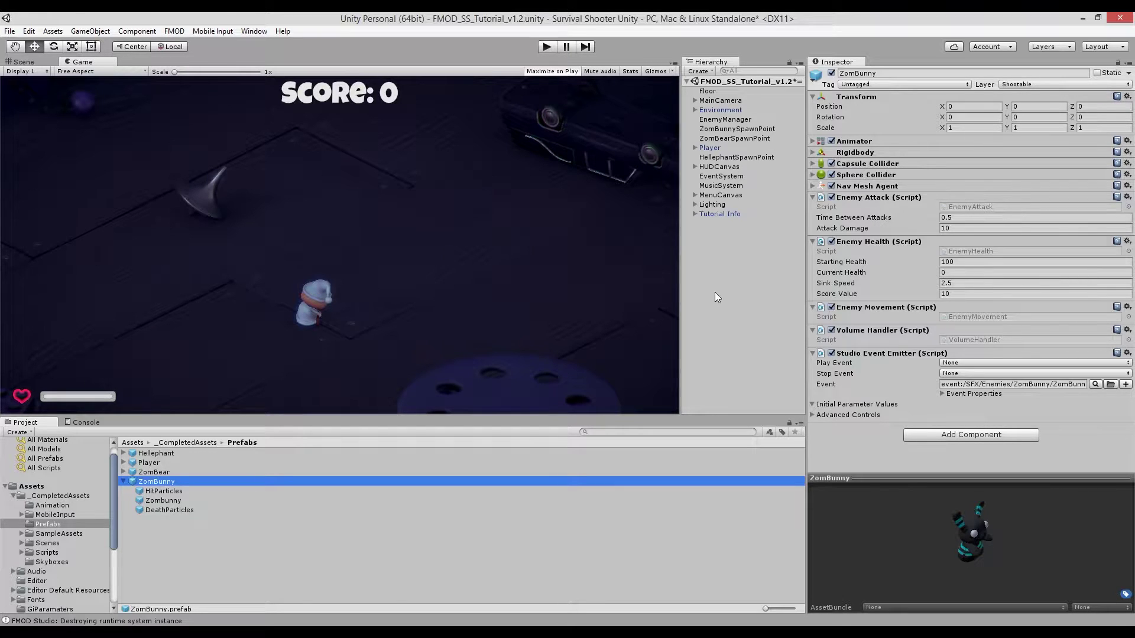
Step: Check the Player object's FMOD emitters, then run the scene in Play mode
click(713, 147)
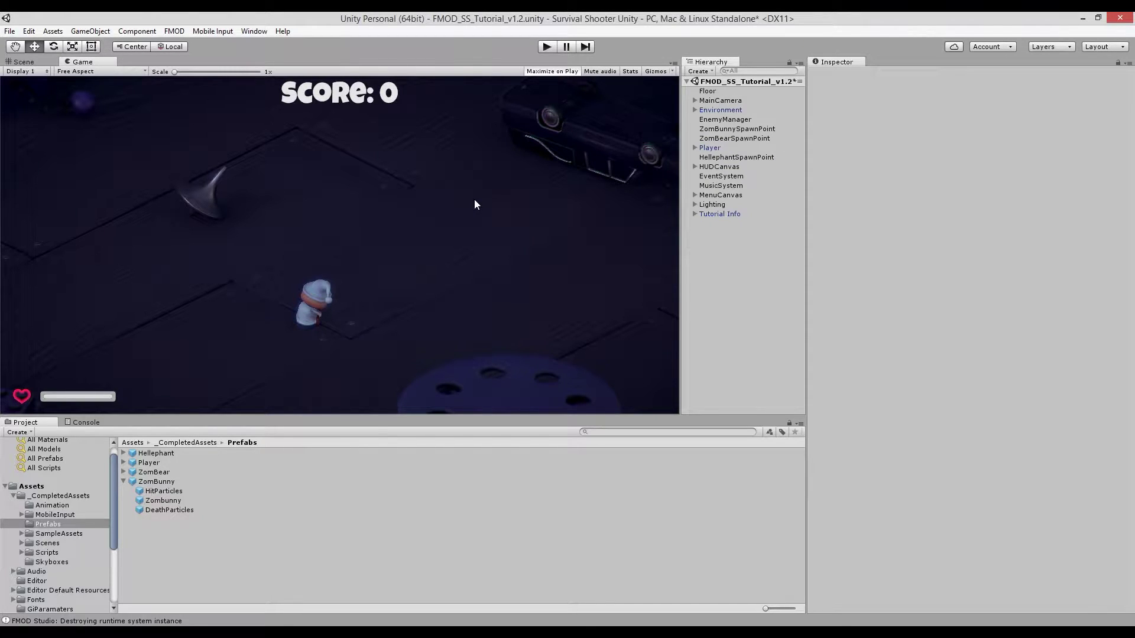
click(547, 48)
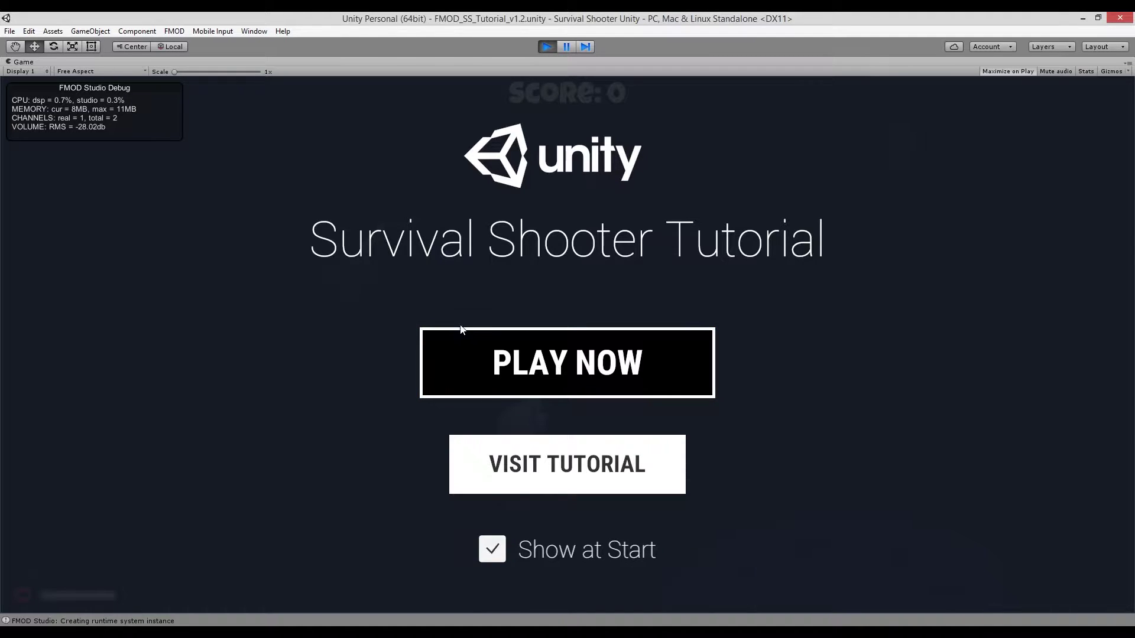
Step: Start the game from PLAY NOW and shoot down the first enemy on the left
click(459, 342)
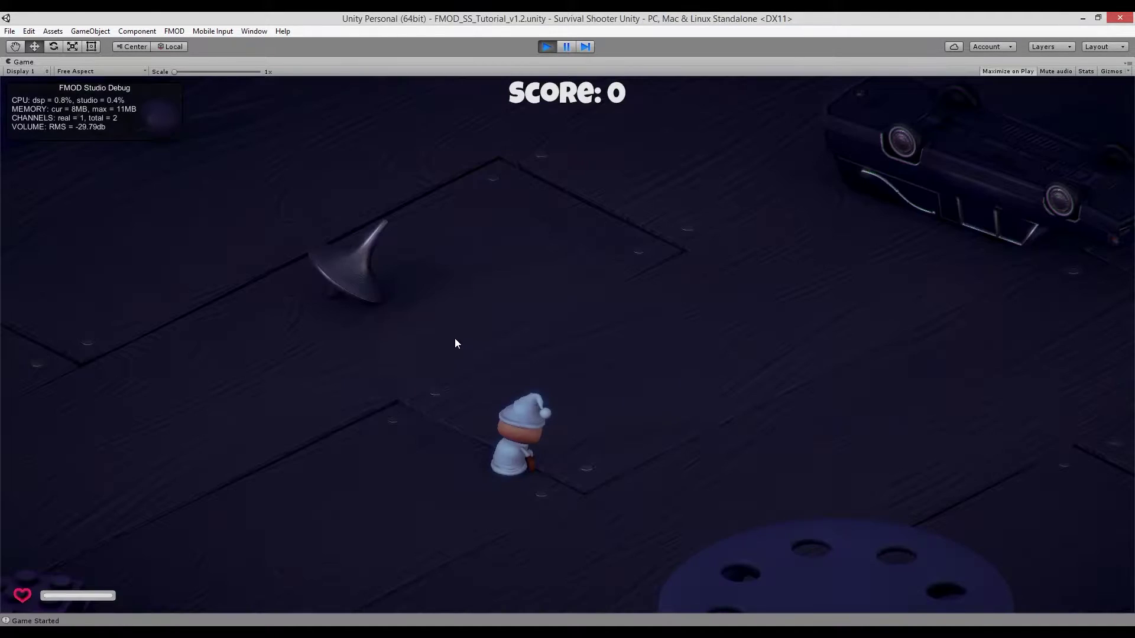
key(a)
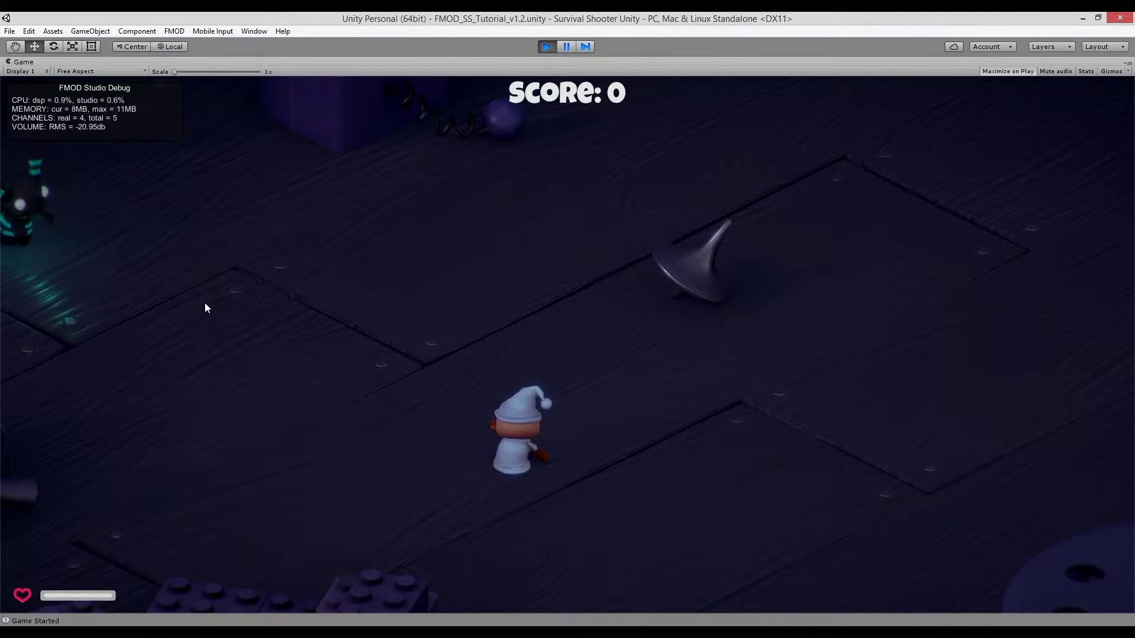
key(a)
click(317, 306)
key(s)
click(332, 271)
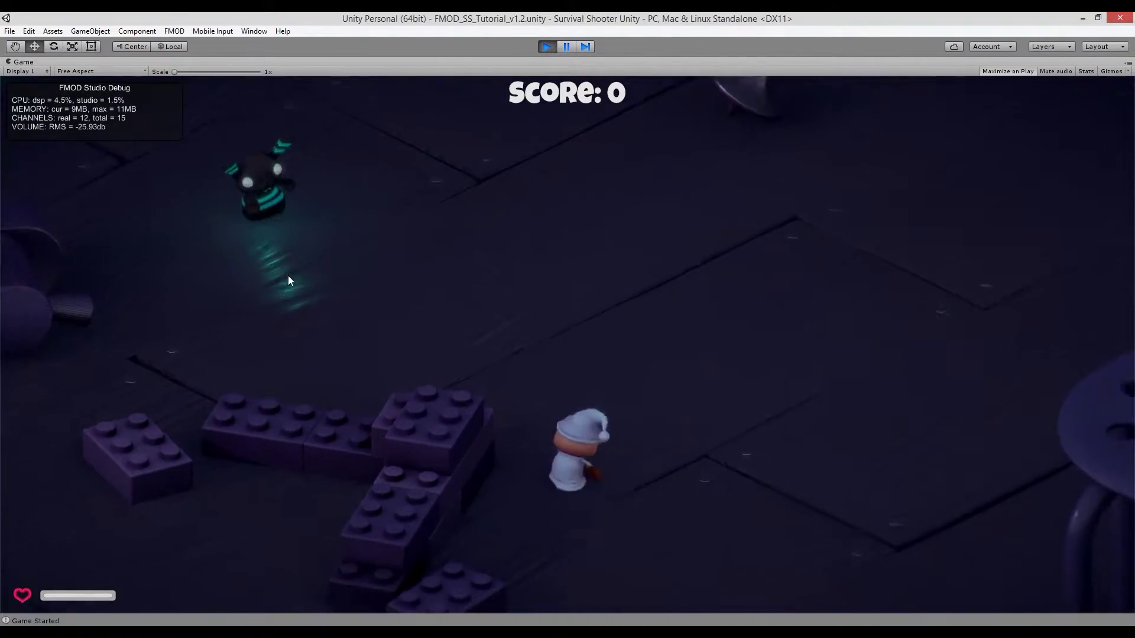
key(w)
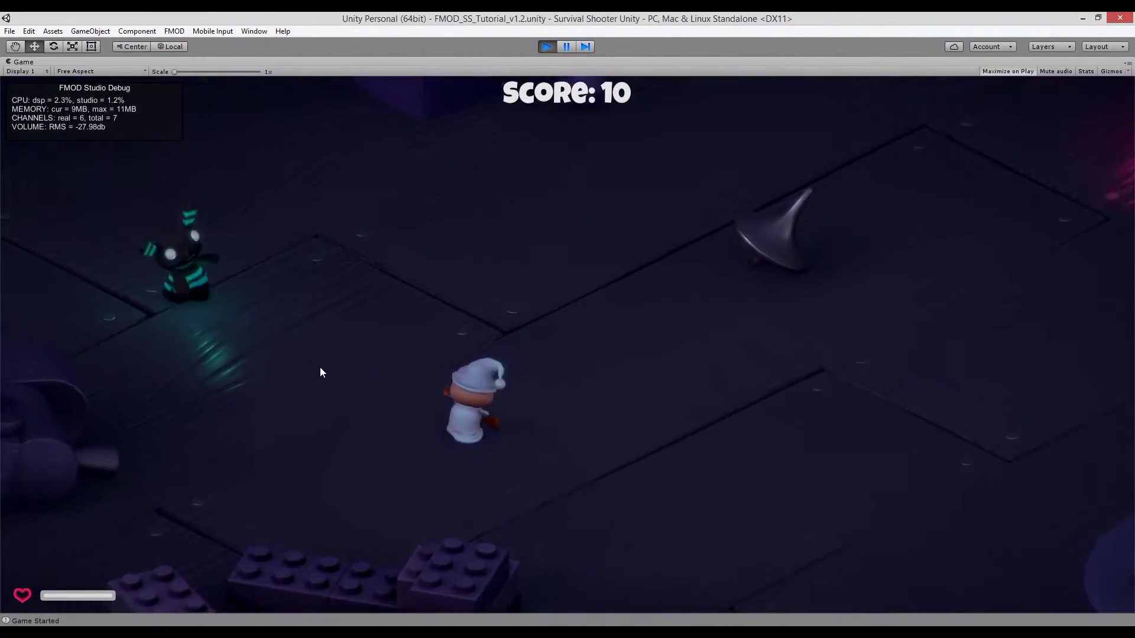
key(w)
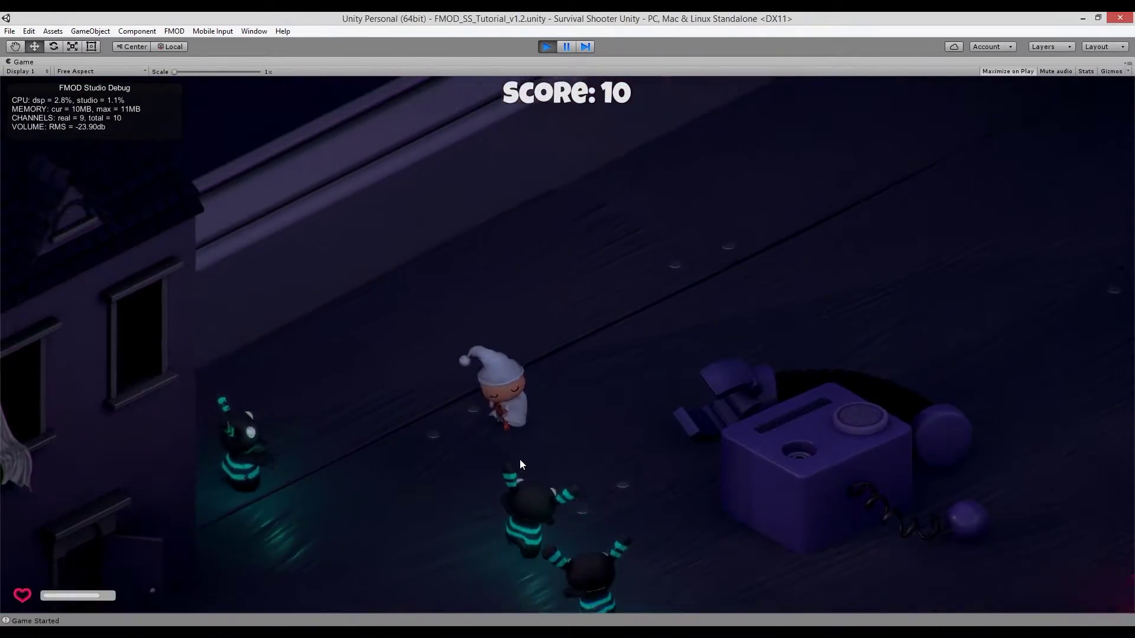
key(d)
Step: Keep moving around the Lego bricks and overturned car while firing at approaching enemies
drag(381, 512, 619, 172)
key(s)
key(a)
key(s)
key(d)
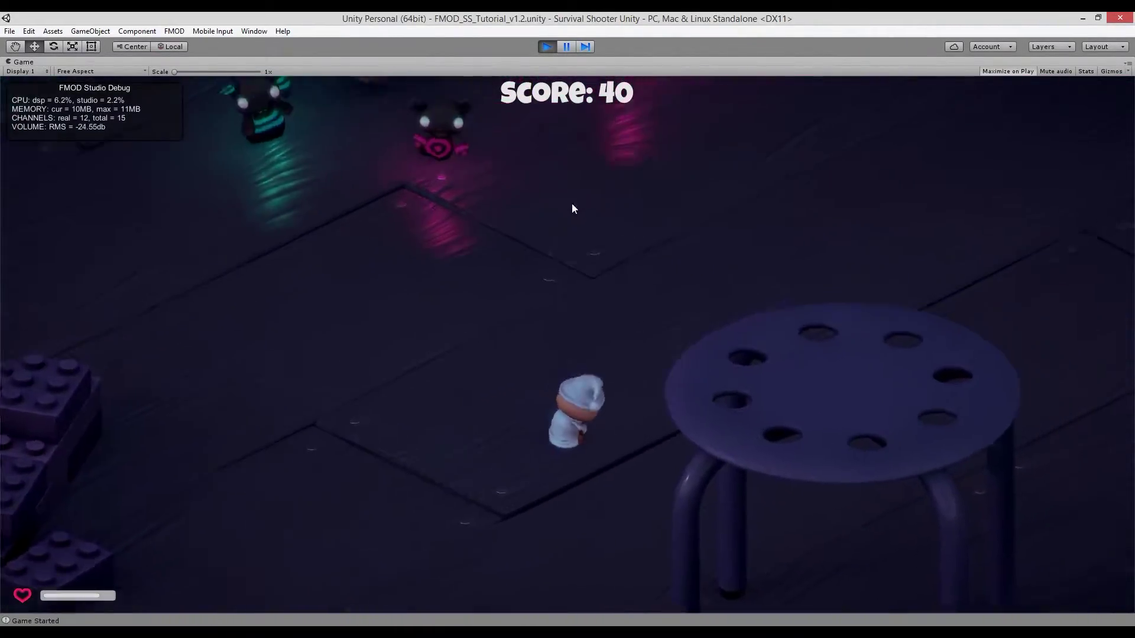
key(w)
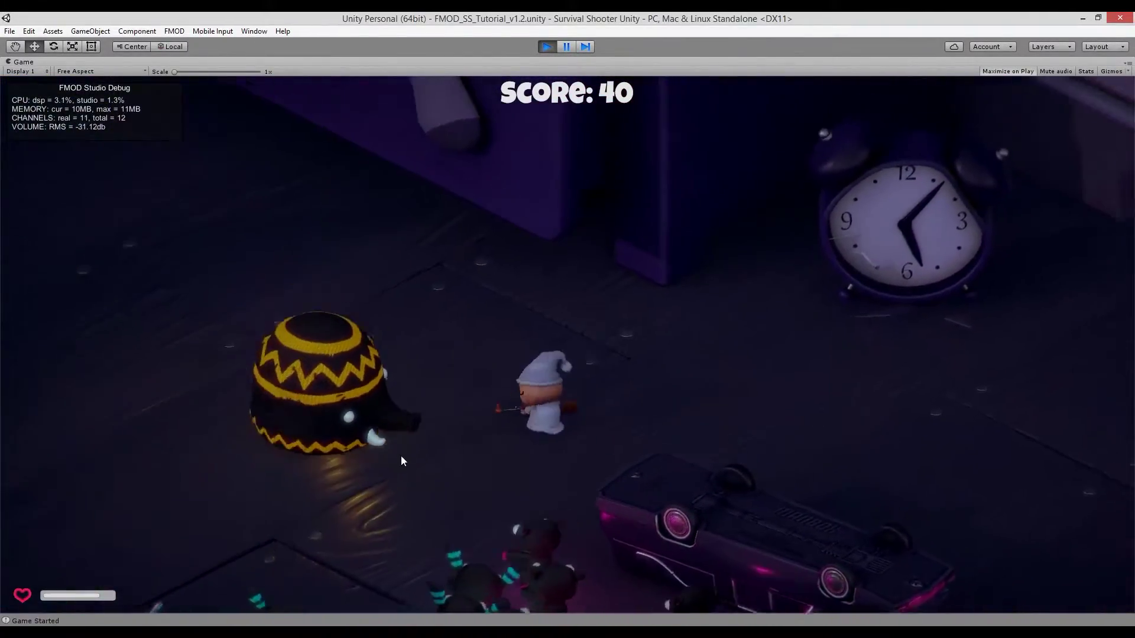
drag(401, 455, 347, 545)
key(w)
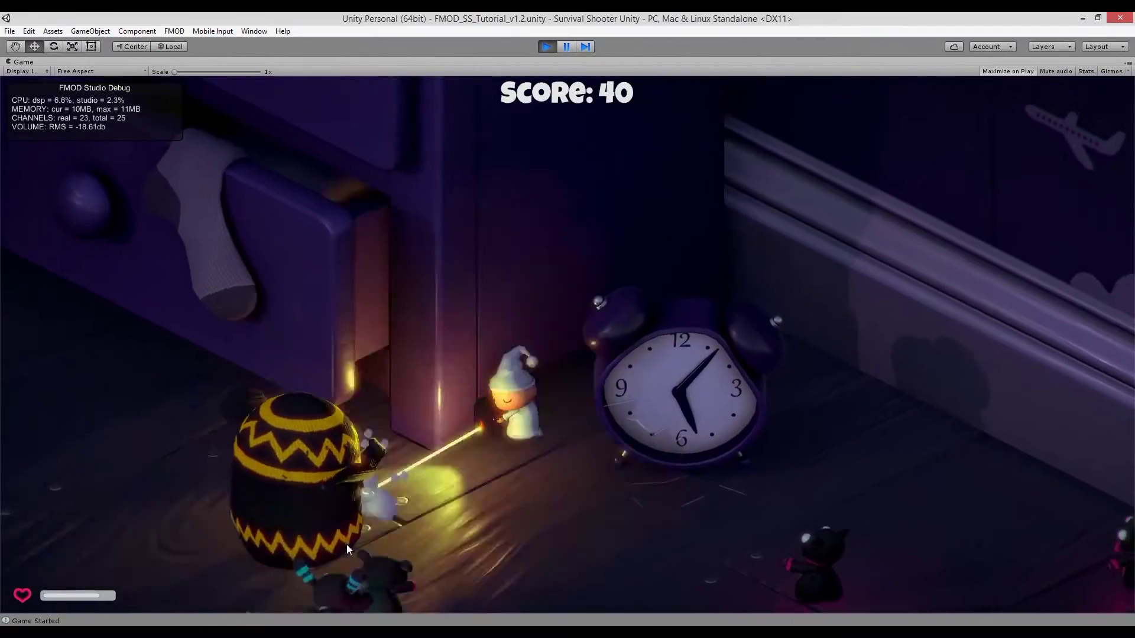
key(s)
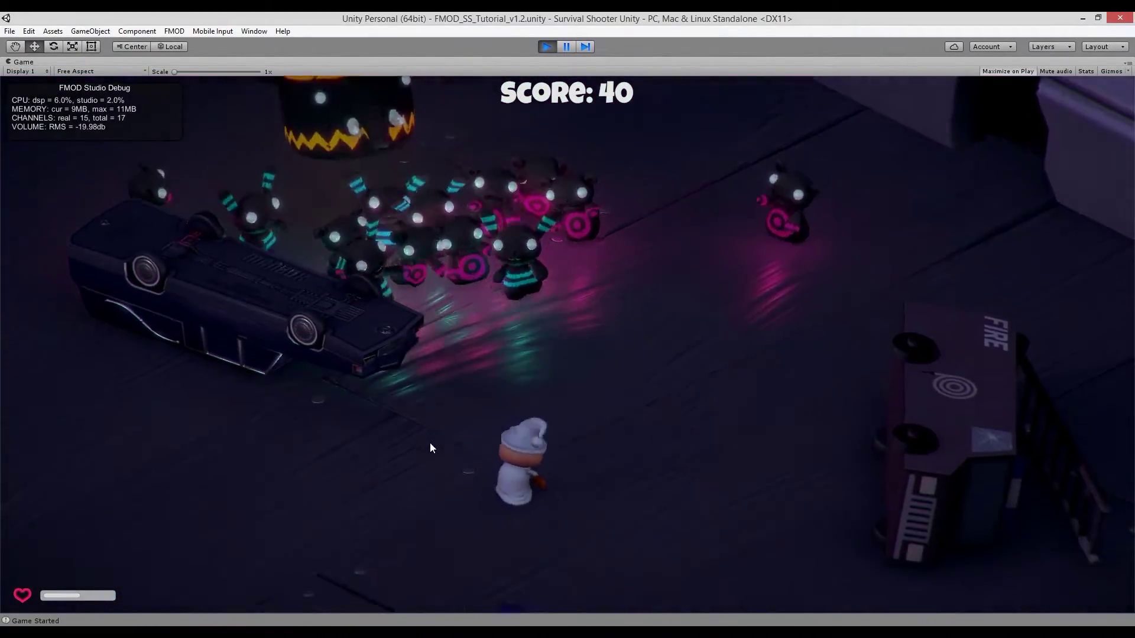
key(a)
key(a)
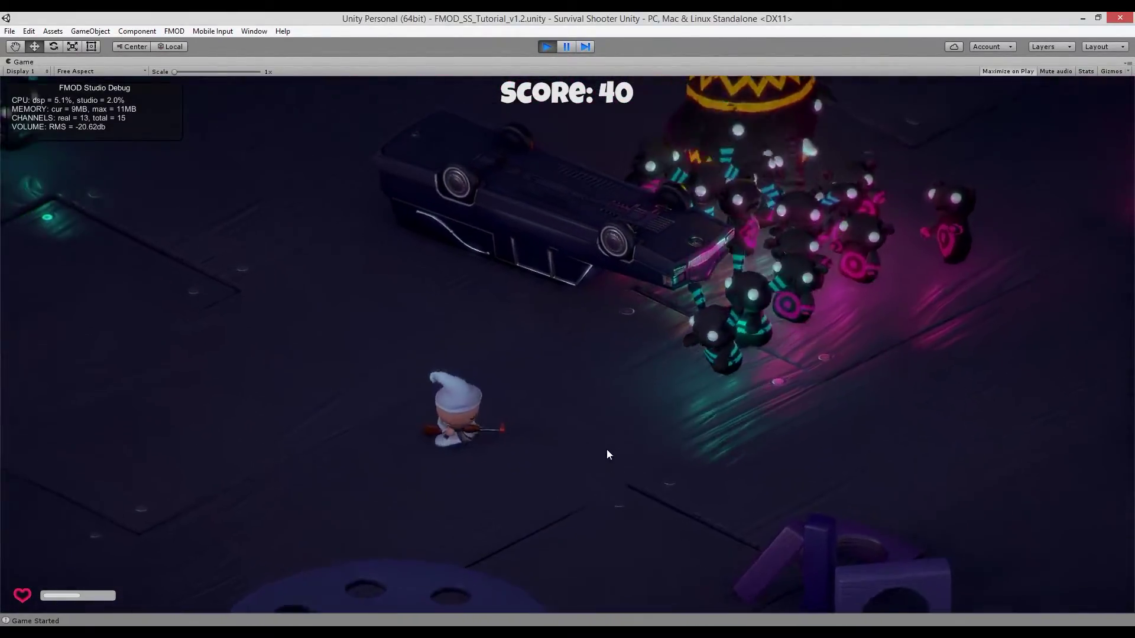
key(s)
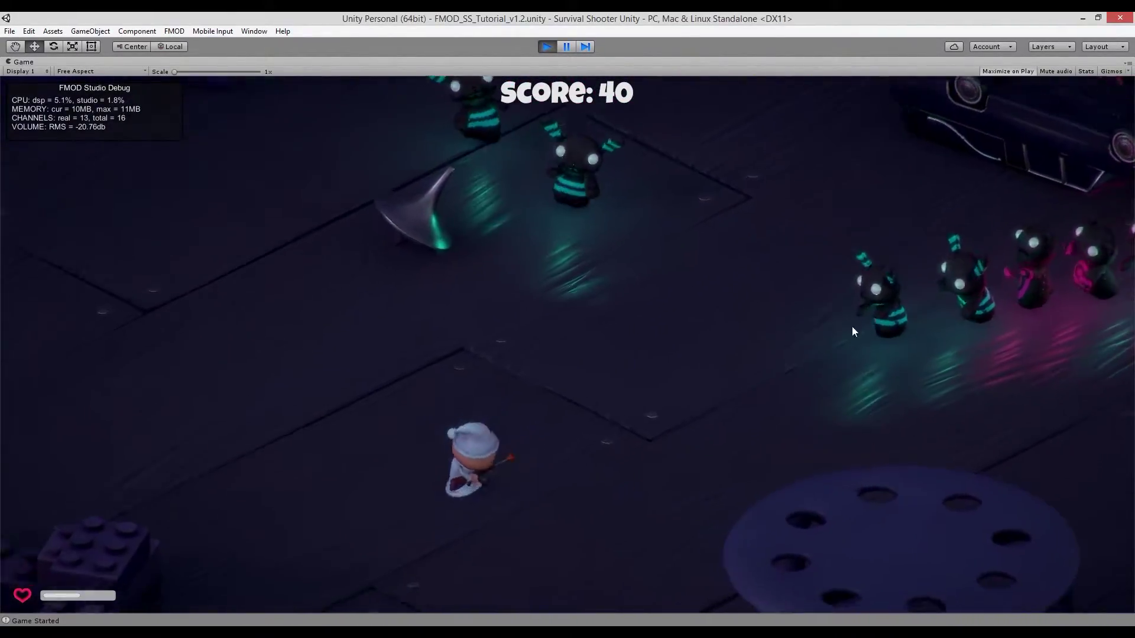
Step: Fire at enemy crowds near the stool and fire truck until Game Over at 130
drag(854, 325, 831, 184)
key(s)
key(s)
key(w)
key(d)
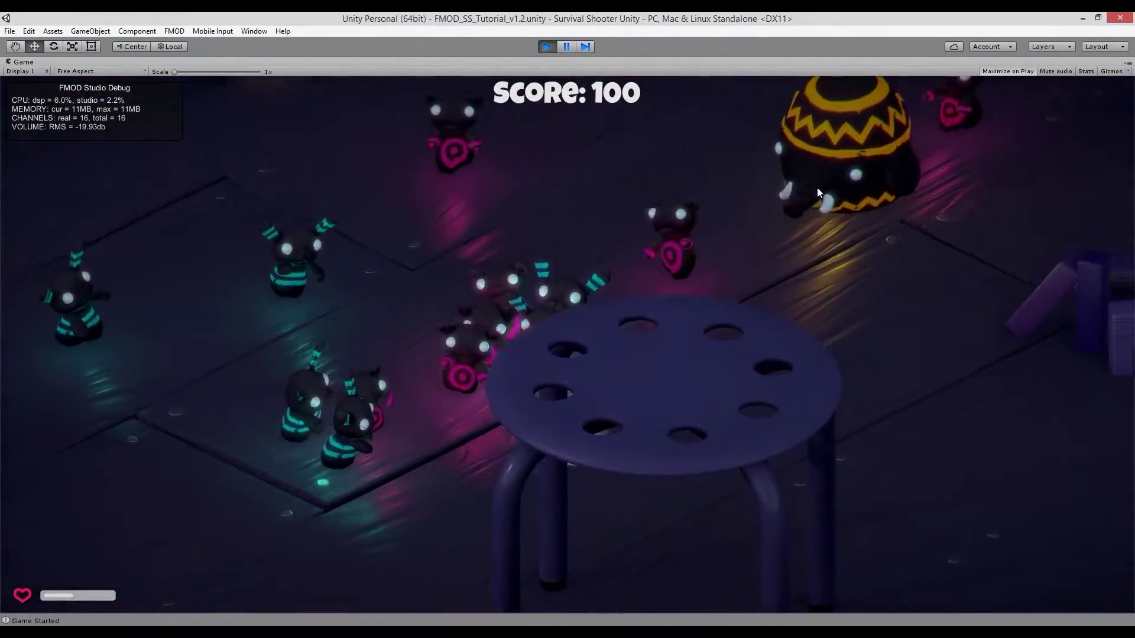
key(d)
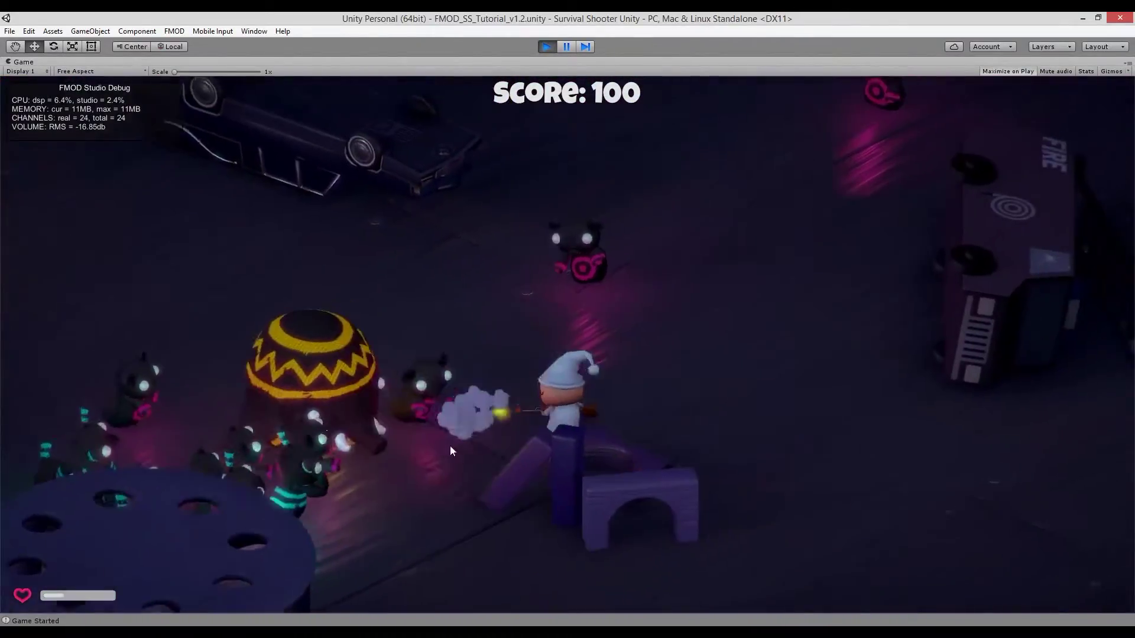
key(s)
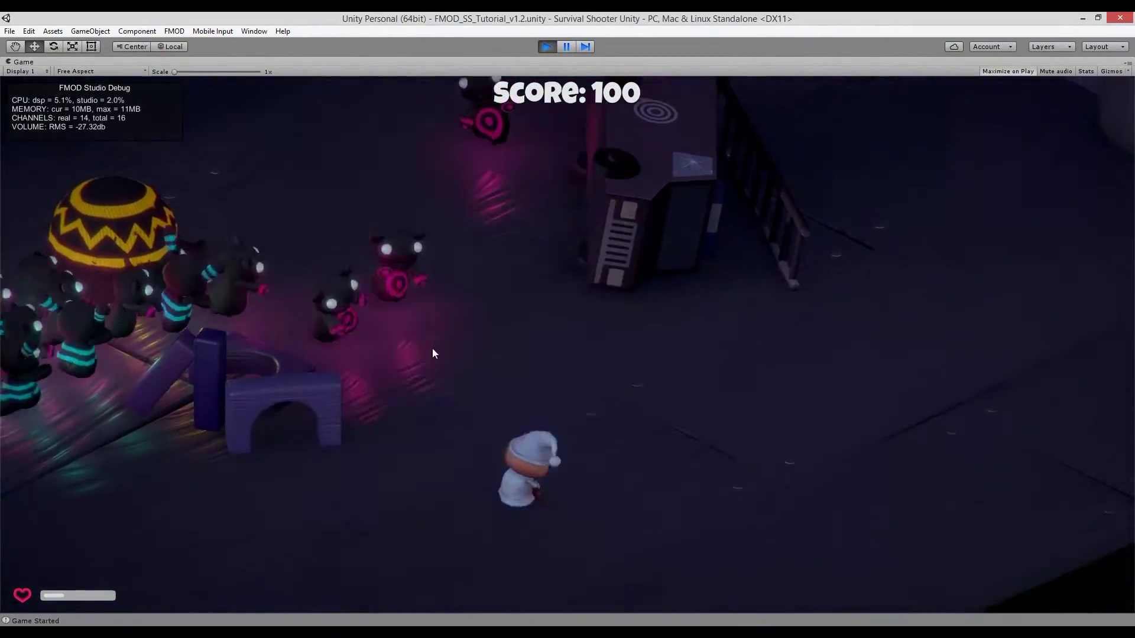
drag(432, 349, 337, 490)
key(w)
key(d)
key(a)
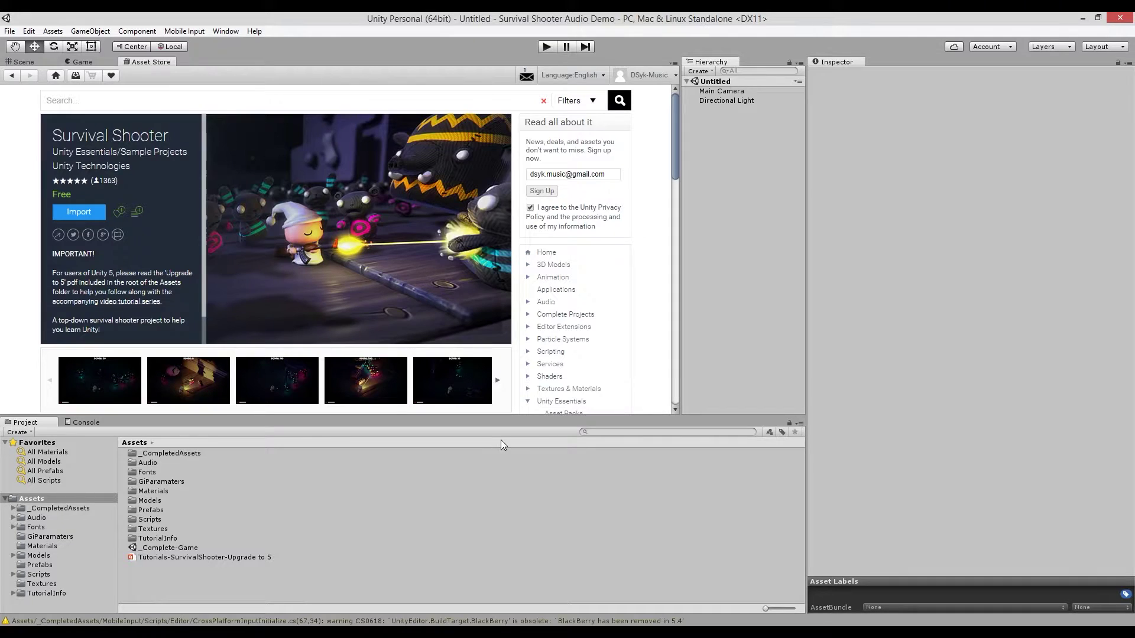
Step: Open the _CompletedAssets/Scenes/Complete-Game scene and close the Asset Store view
double_click(165, 454)
double_click(160, 491)
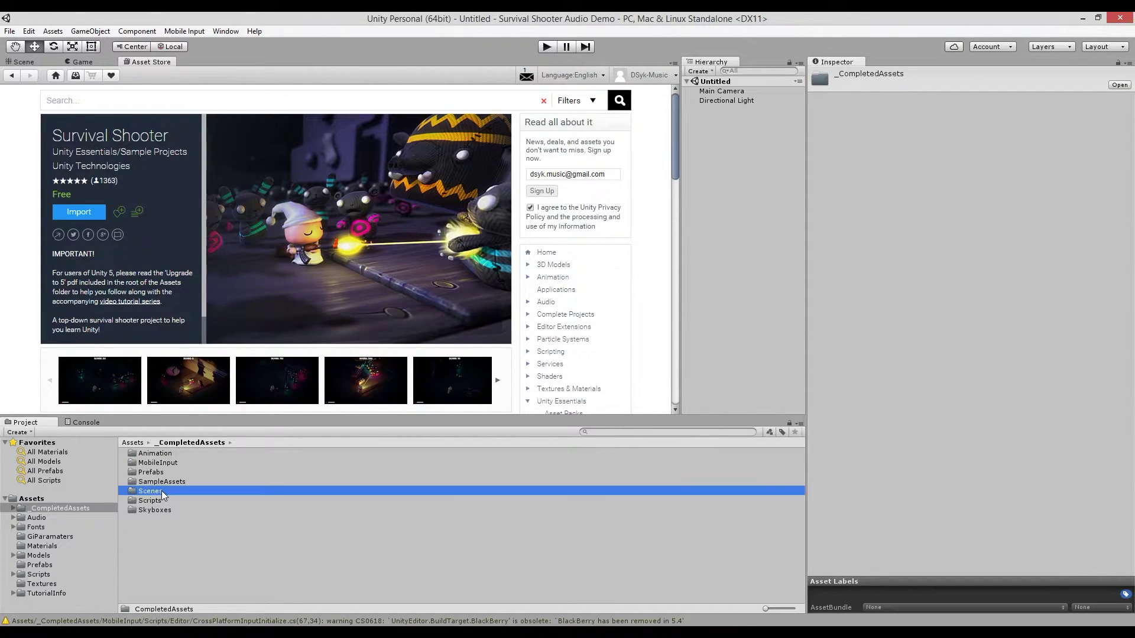
double_click(165, 463)
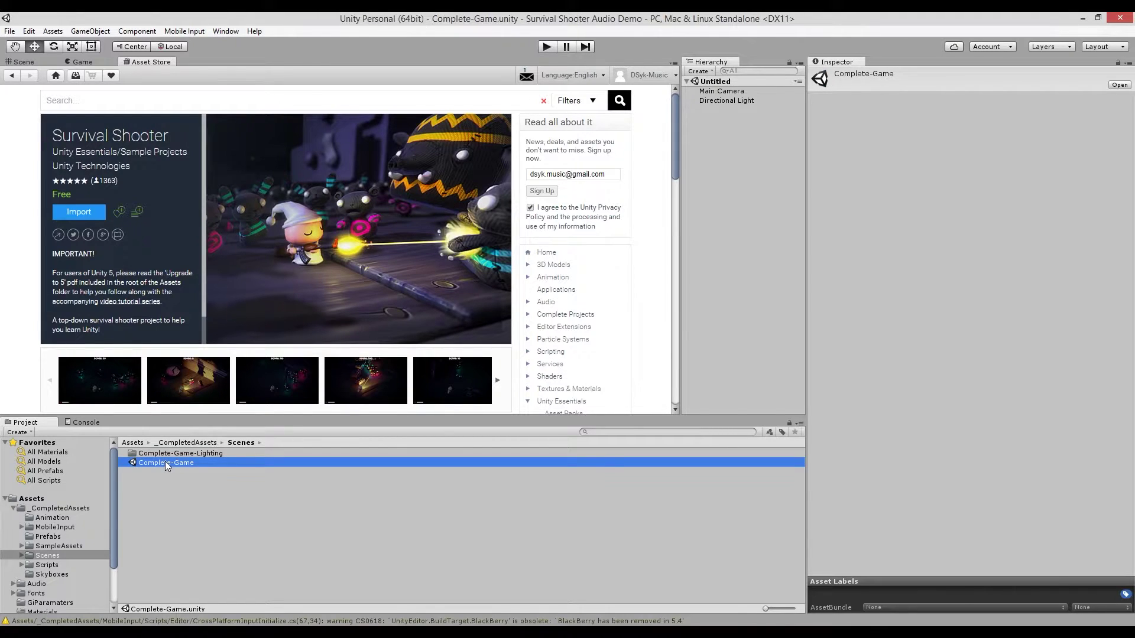
right_click(148, 61)
click(194, 98)
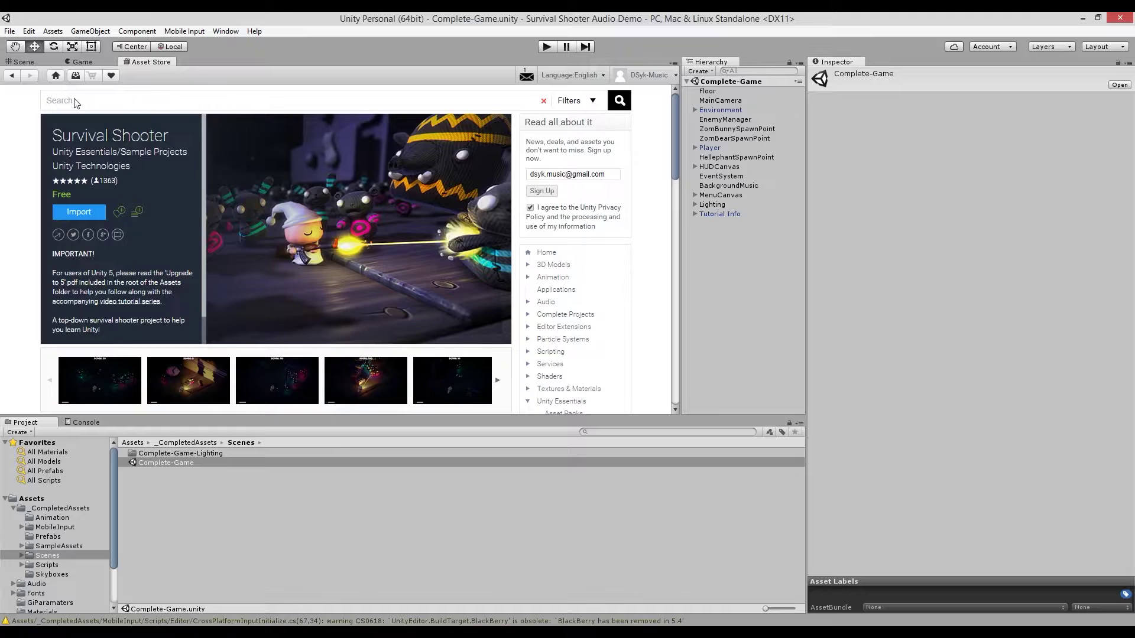
right_drag(396, 316, 856, 325)
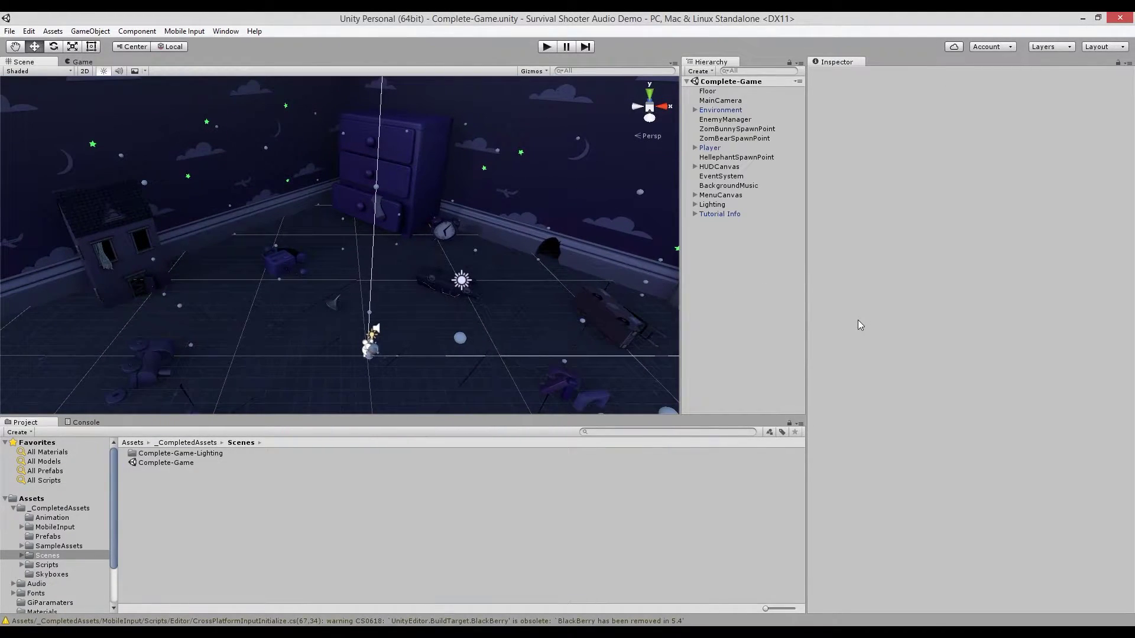
Step: Save the scene as SurvivalShooter_Audio_Demo_v1.1 in _CompletedAssets/Scenes
click(9, 31)
click(30, 77)
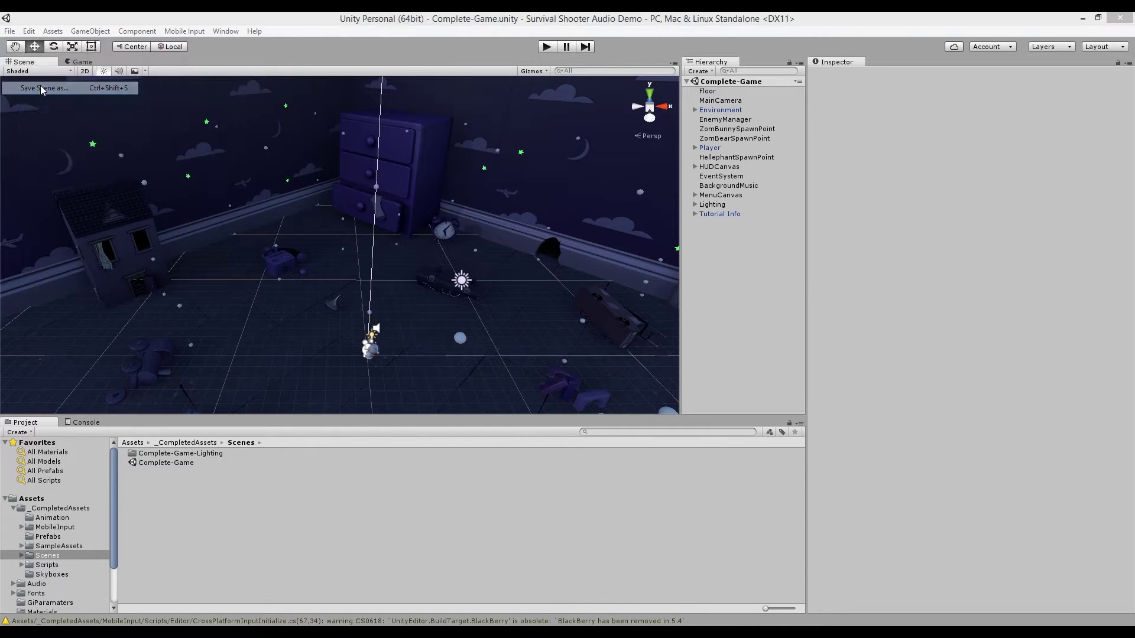
double_click(150, 120)
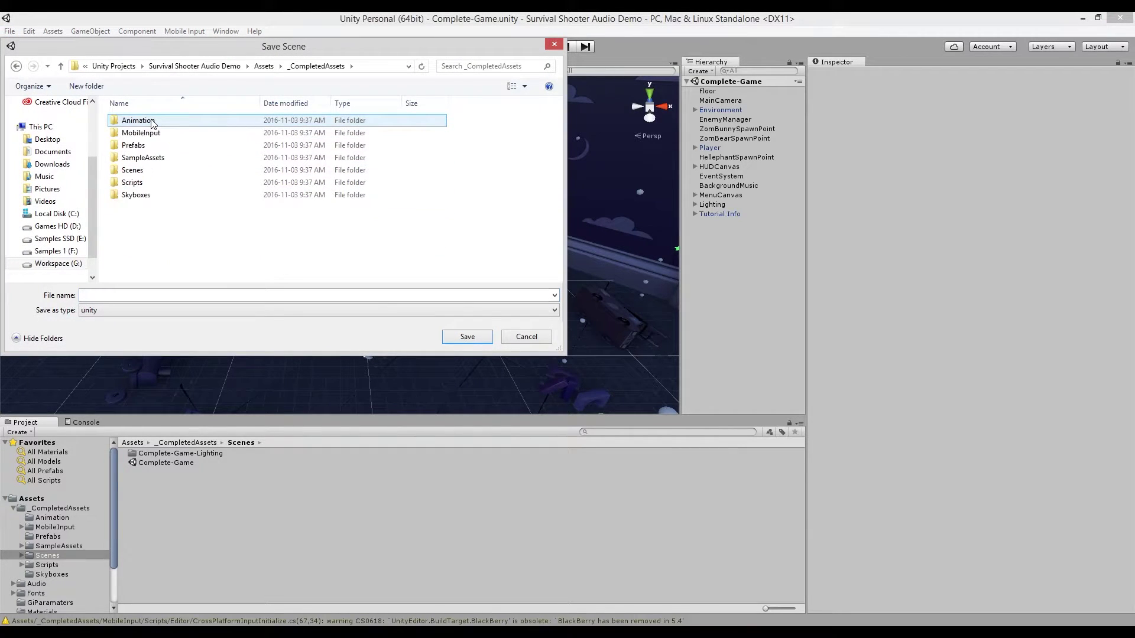
double_click(142, 171)
click(161, 296)
text(SurvivalShooter_Audio_Demo_v1.1)
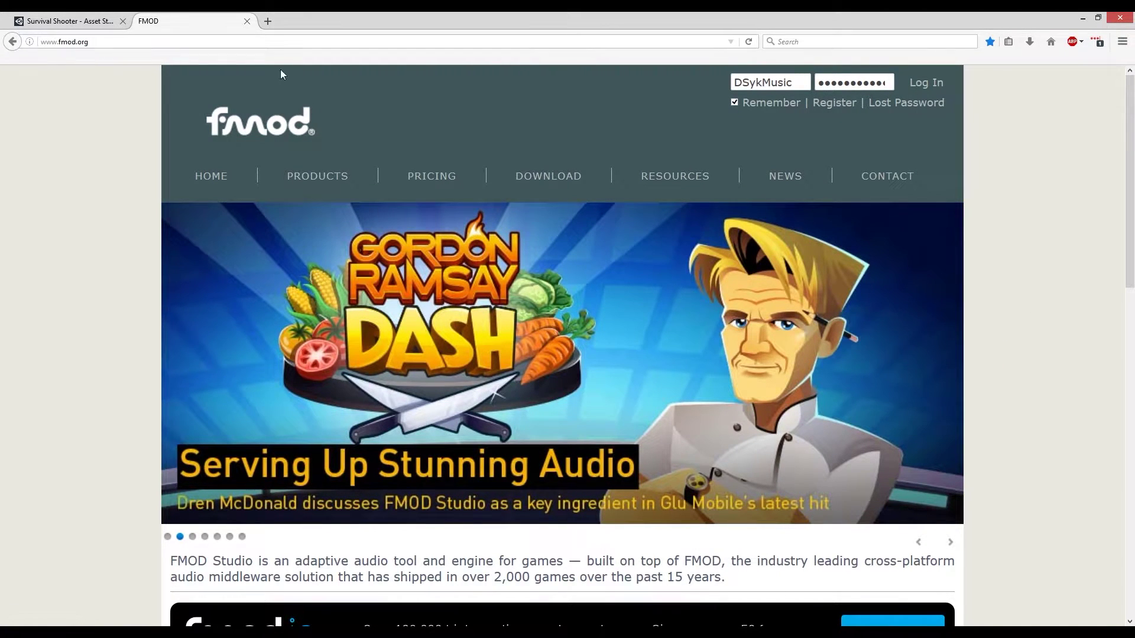
Step: Open the FMOD download page and look over the available downloads
click(548, 180)
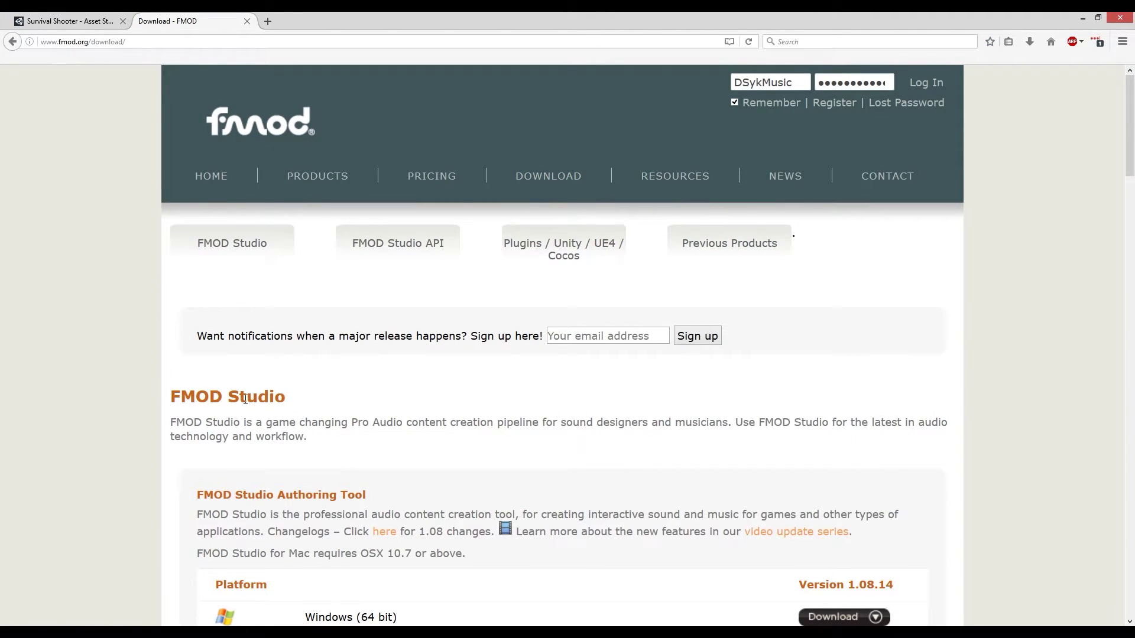
scroll(315, 415, down, 5)
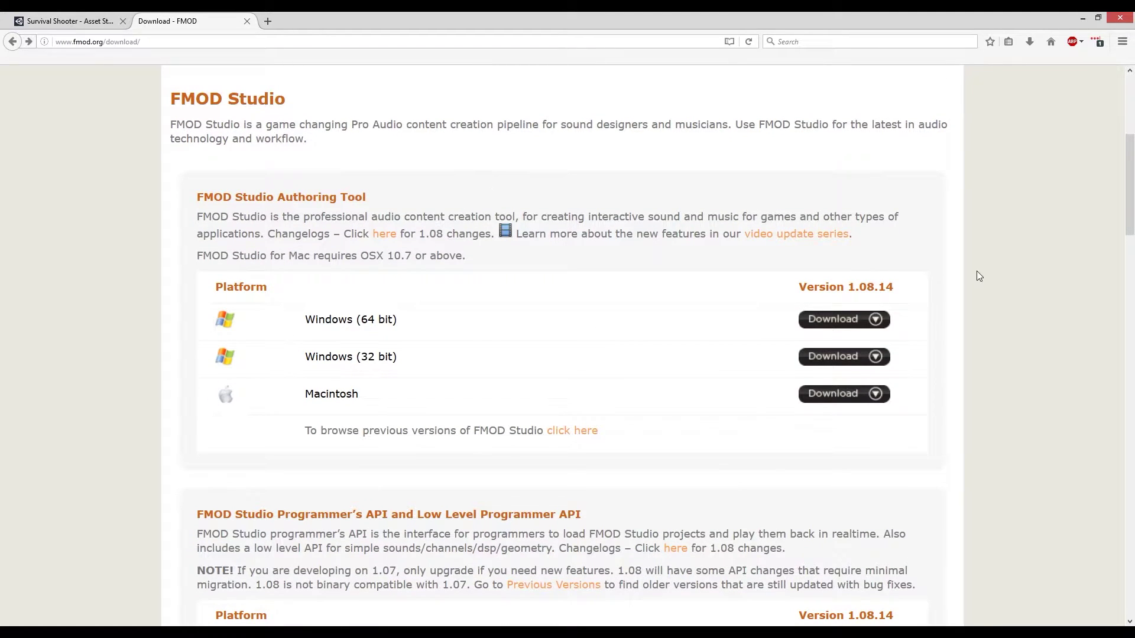
scroll(758, 204, down, 15)
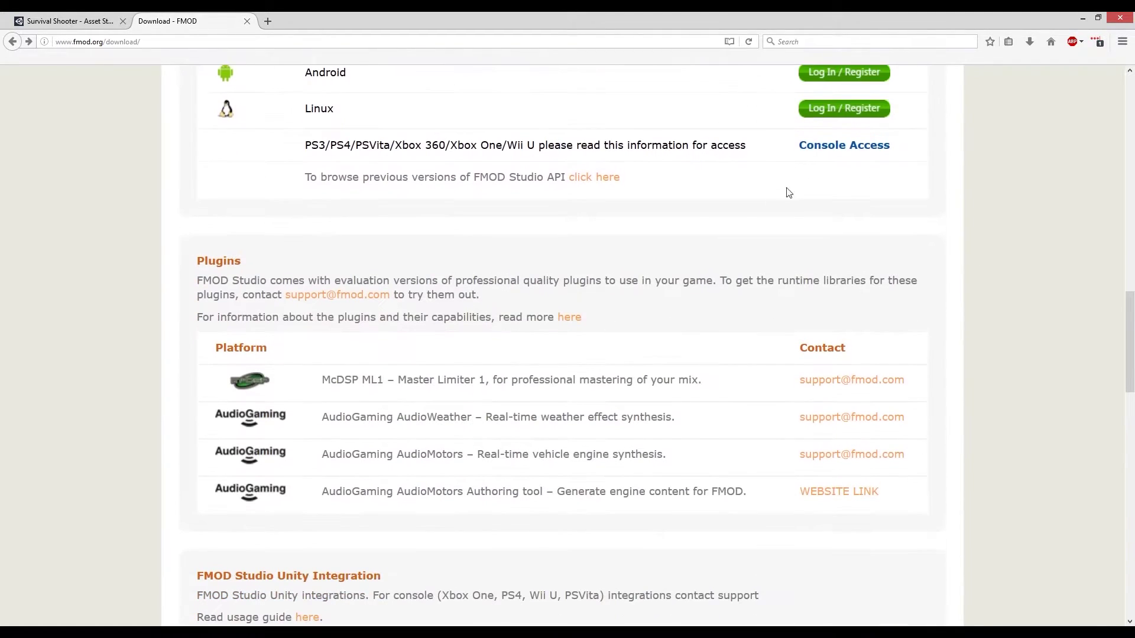
scroll(231, 259, down, 3)
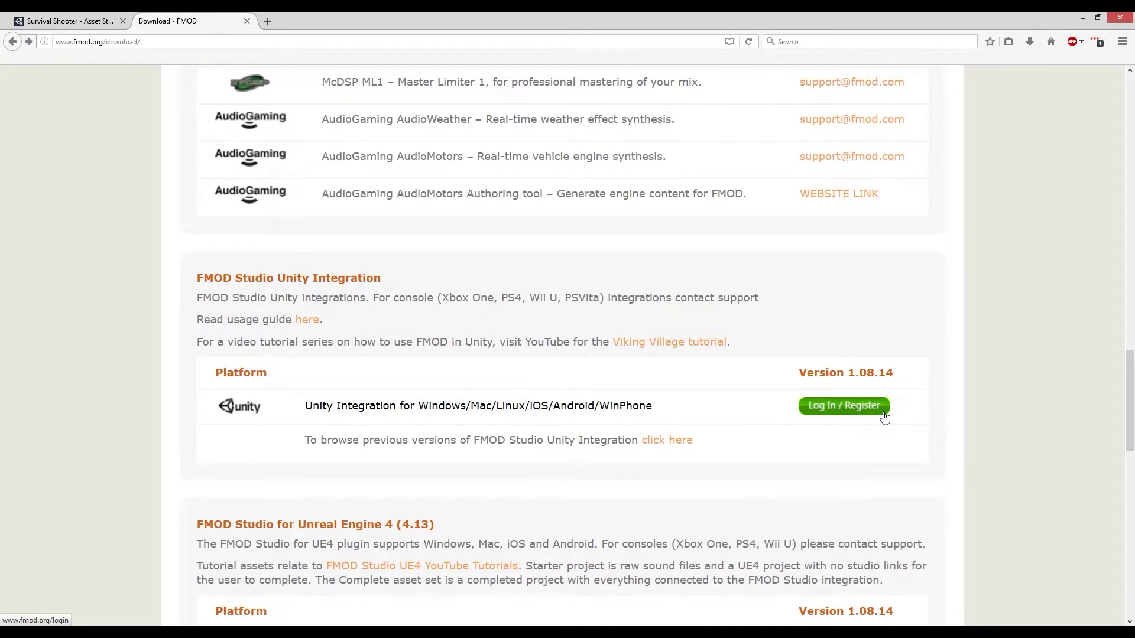
scroll(993, 435, up, 20)
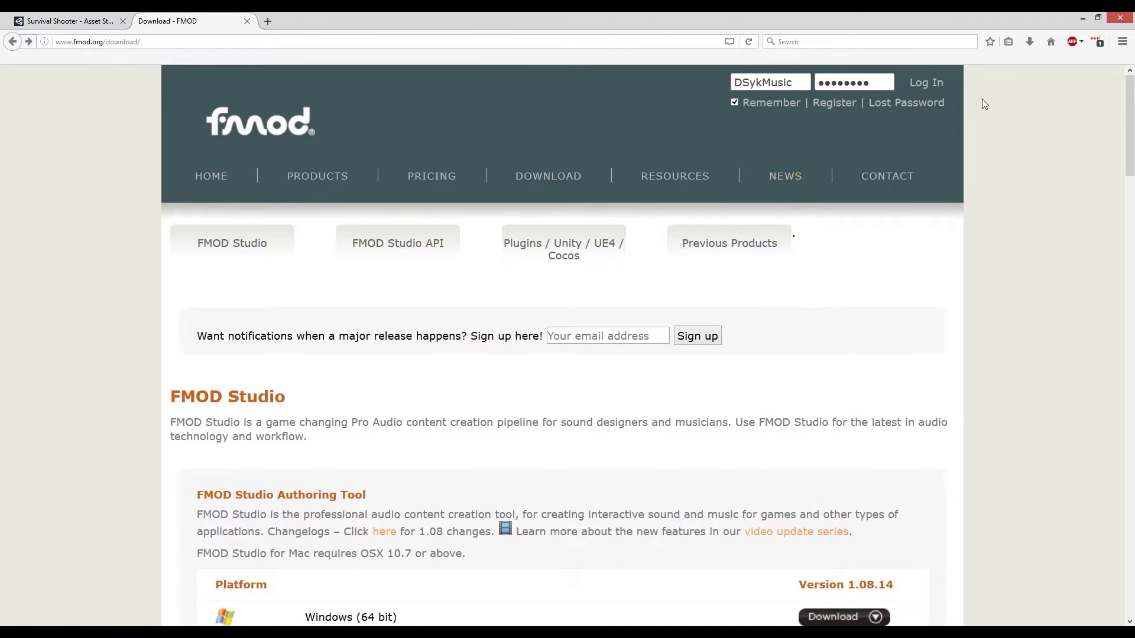
Step: Log in to the FMOD account and list earlier FMOD Studio Unity Integration versions
click(935, 84)
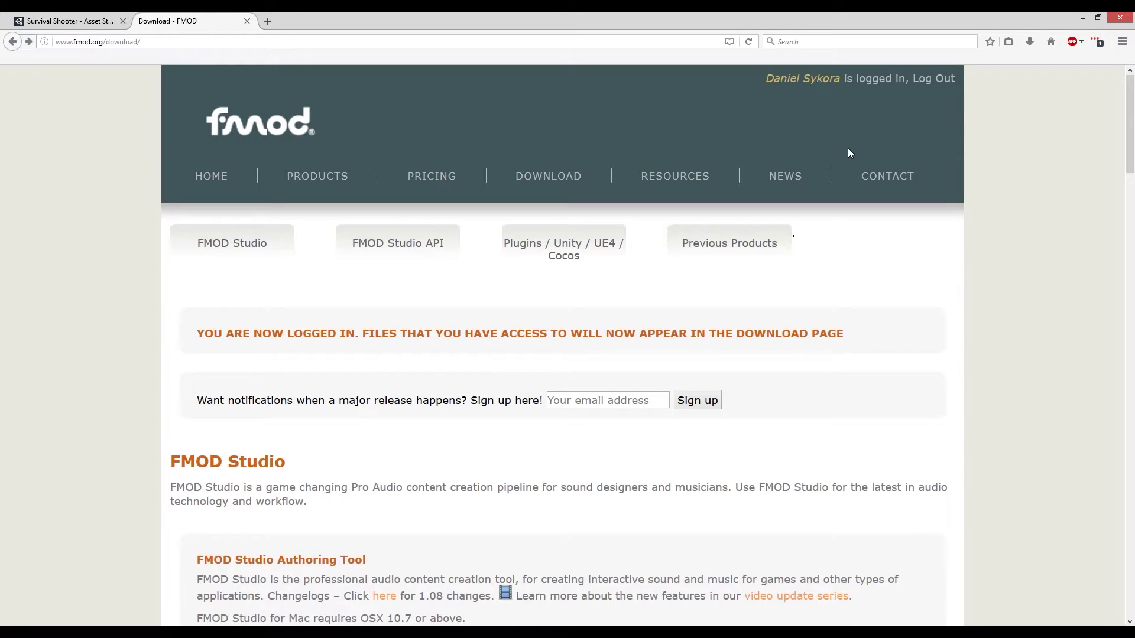
scroll(849, 153, down, 20)
scroll(784, 183, up, 2)
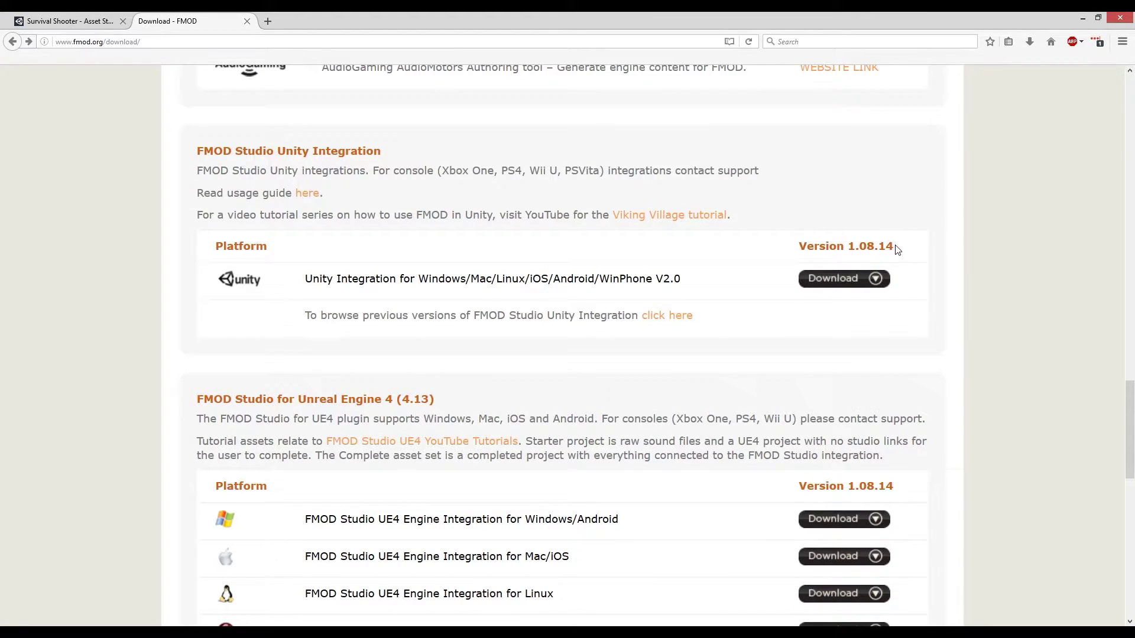
click(652, 324)
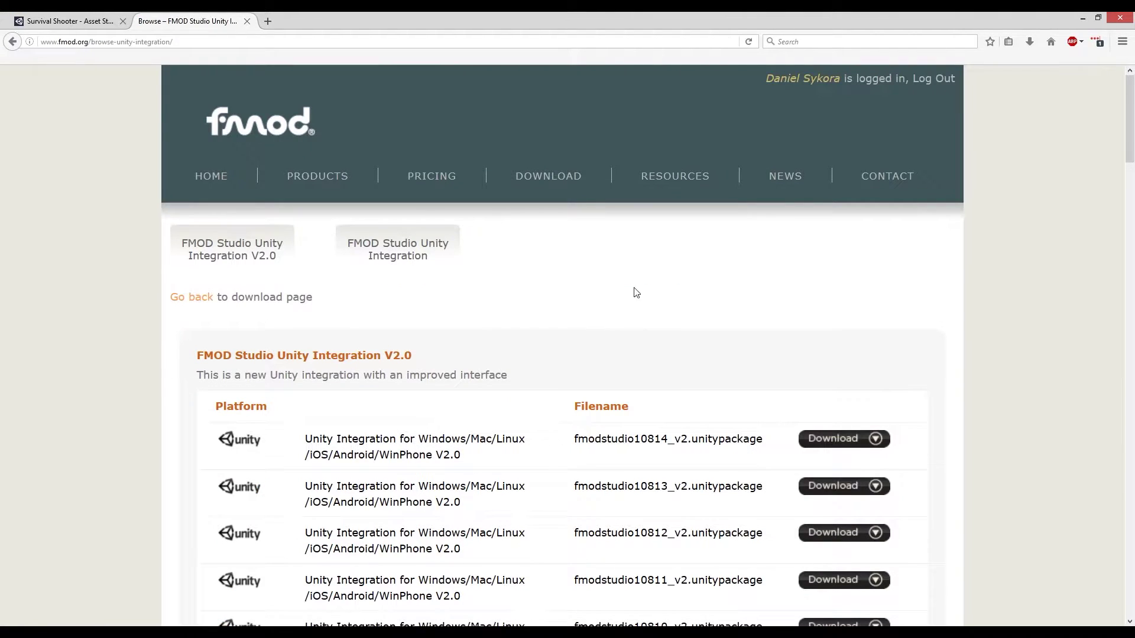
scroll(649, 261, down, 3)
scroll(653, 201, down, 3)
scroll(680, 266, up, 3)
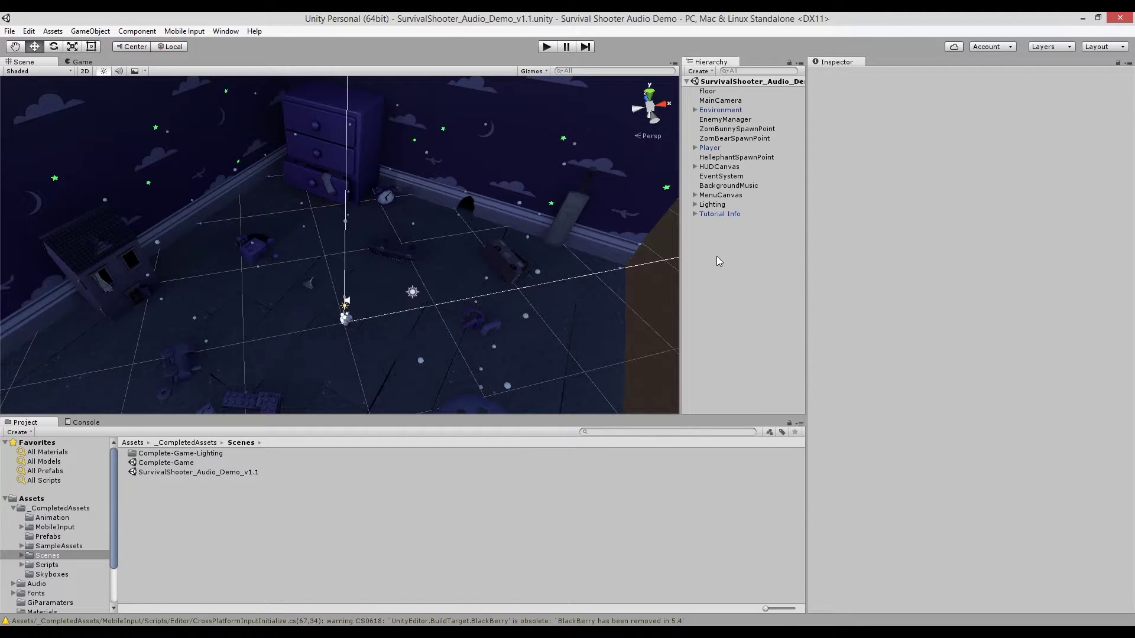
Step: Import all files of fmodstudio10811_v2.unitypackage from Workspace > Projects > Unity Projects
click(49, 31)
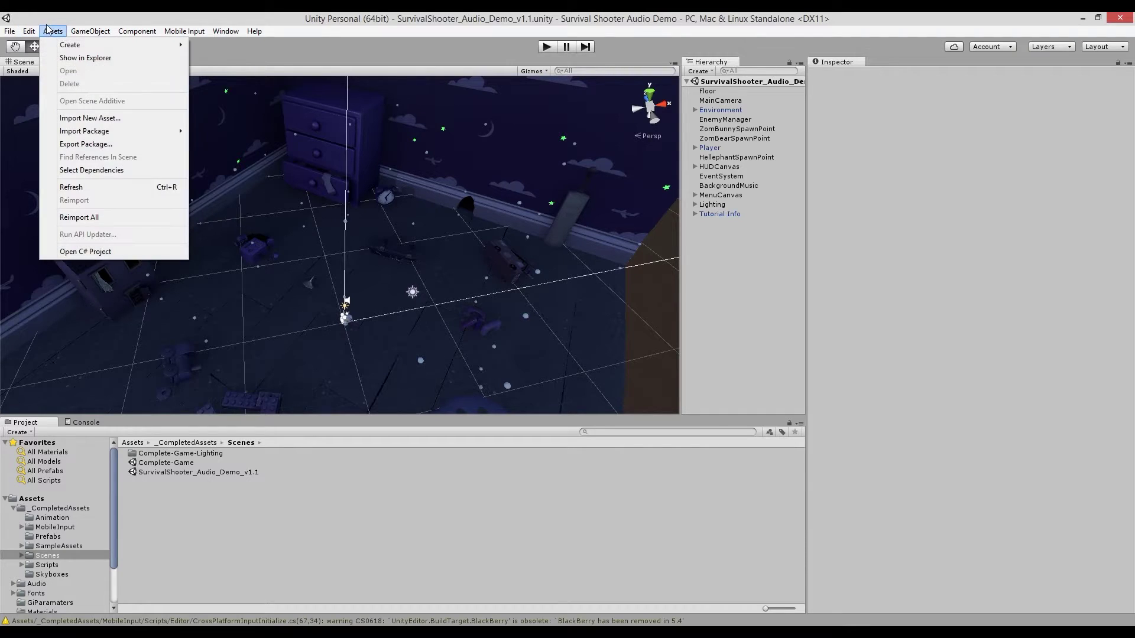
mouse_move(129, 132)
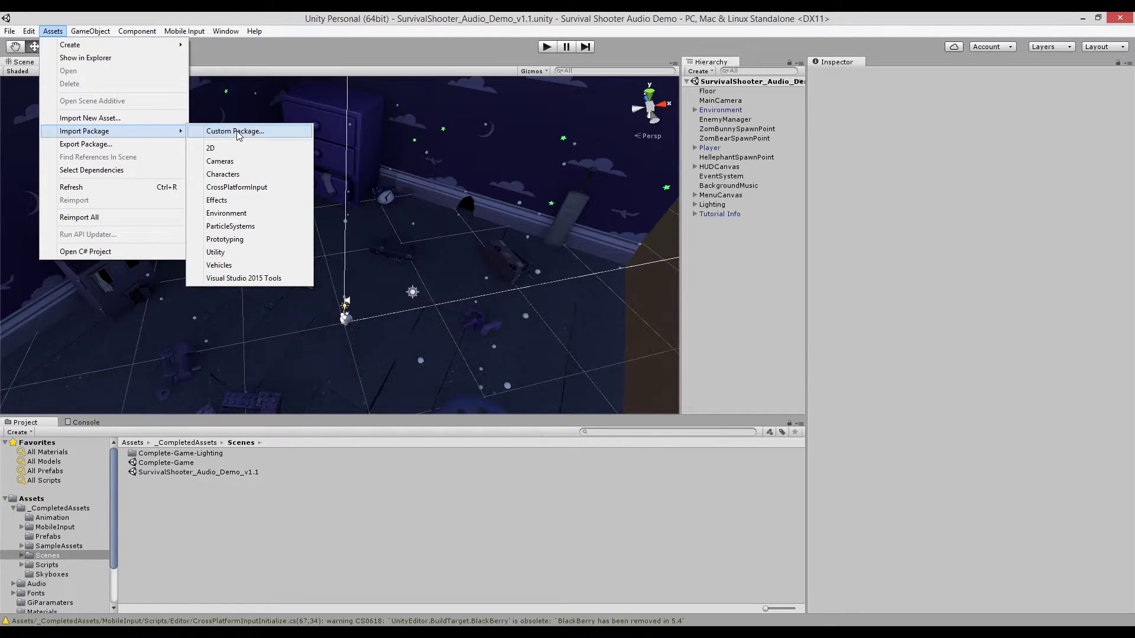
click(263, 132)
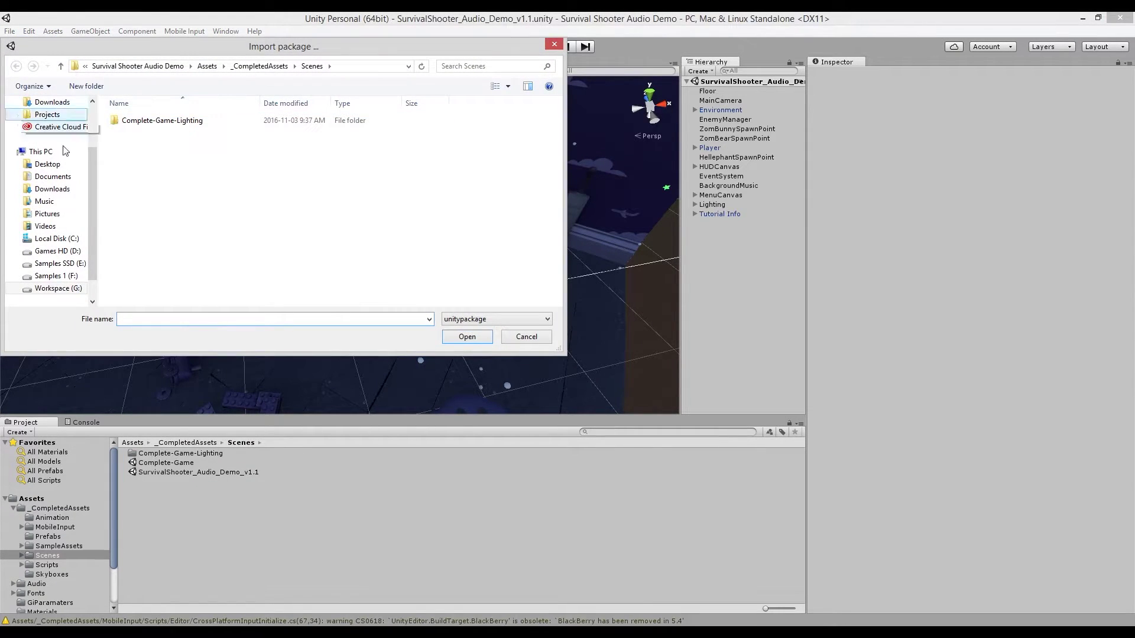
click(71, 288)
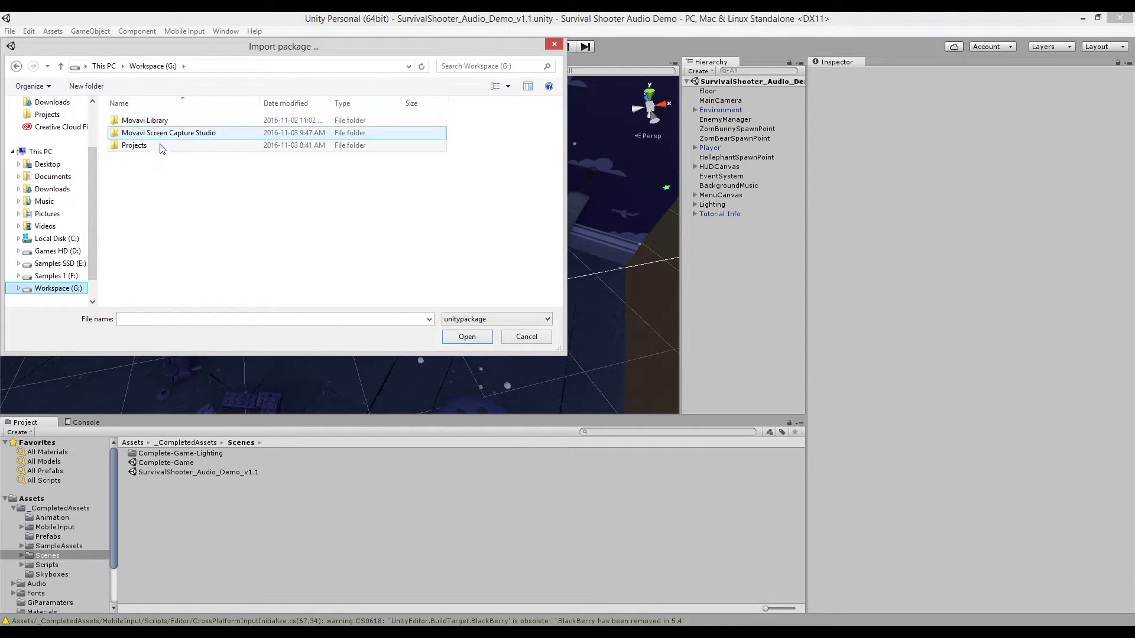
double_click(163, 147)
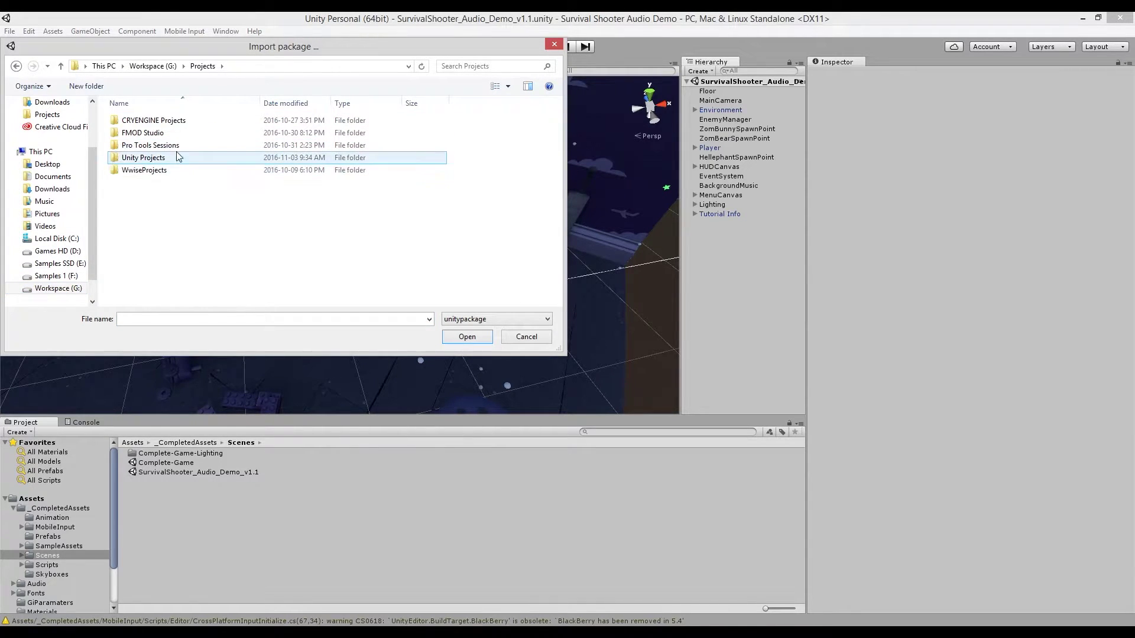
double_click(178, 156)
click(179, 195)
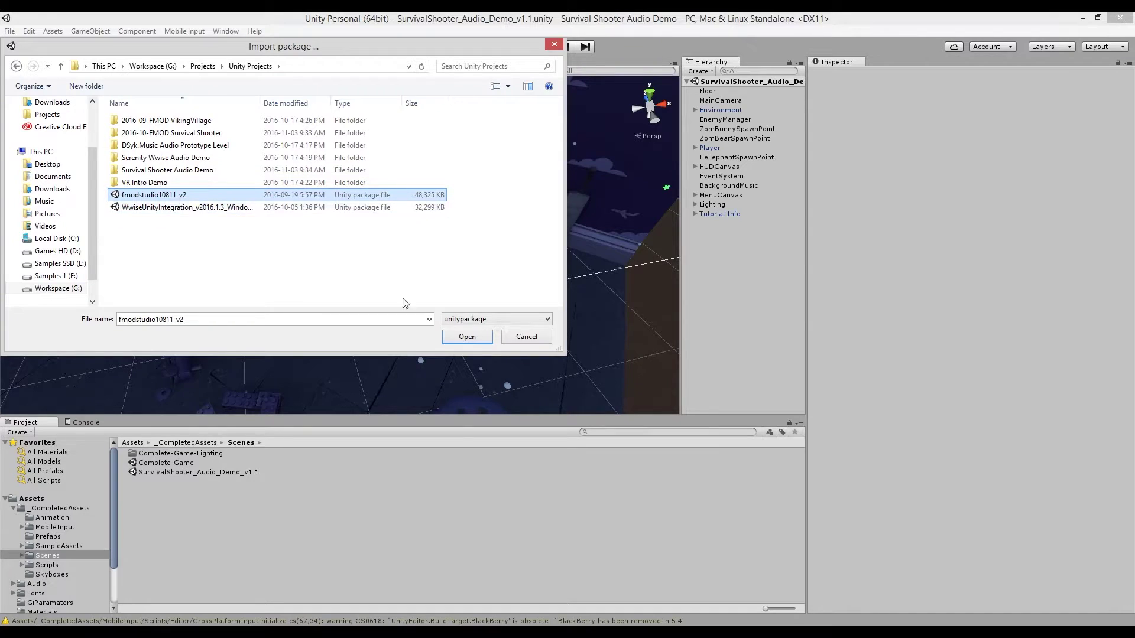
click(459, 337)
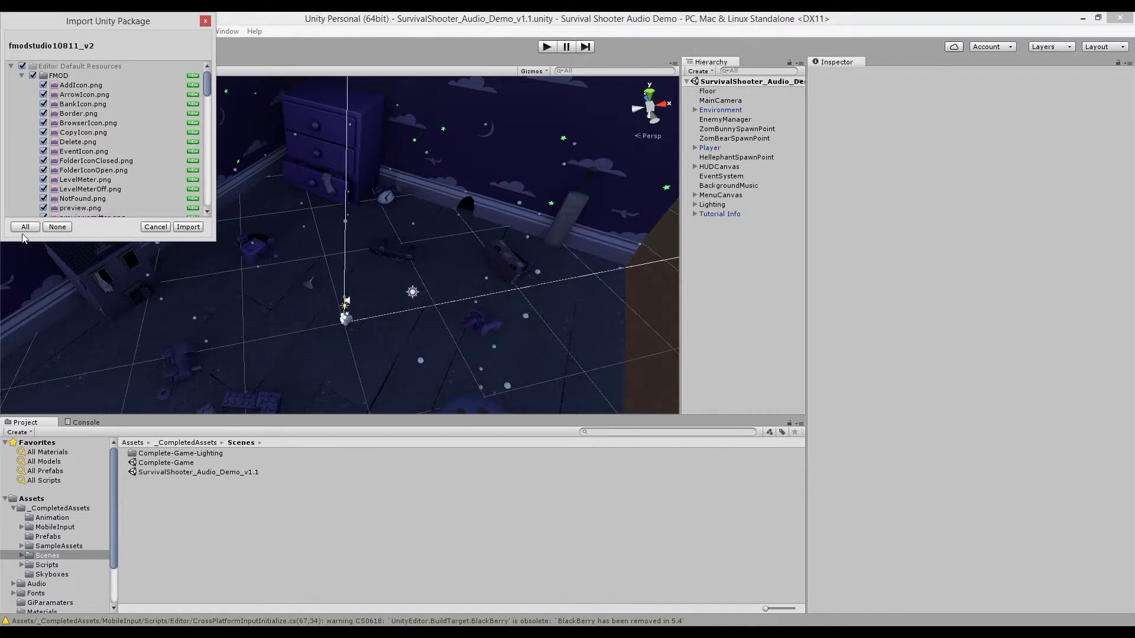
click(187, 228)
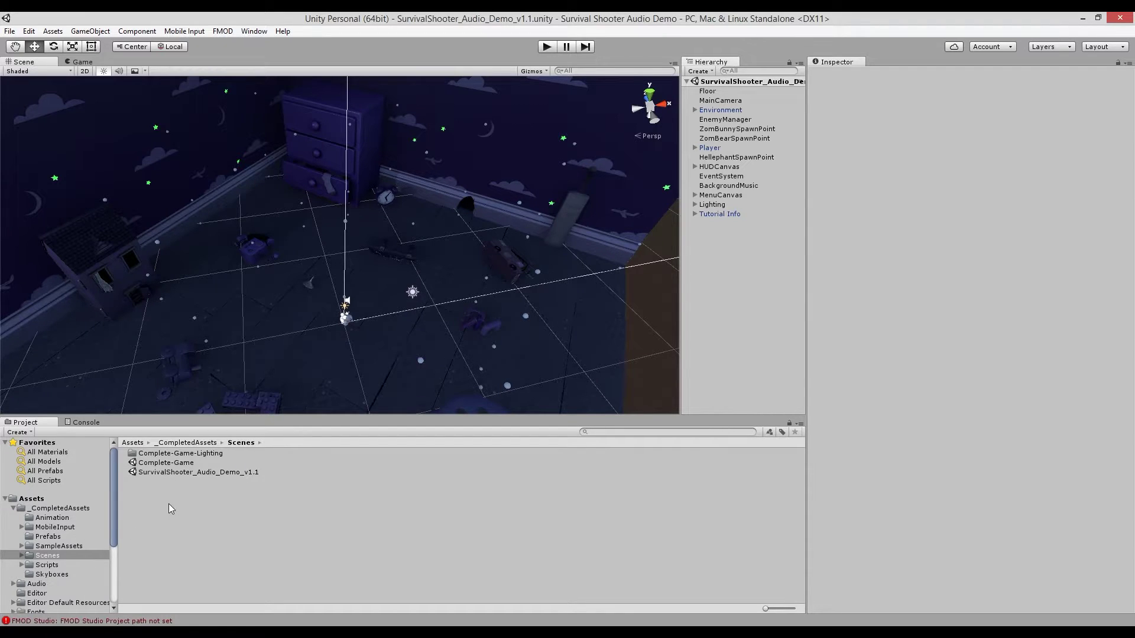
Step: Show FMOD > Edit Settings in Unity, then launch FMOD Studio from the Windows search
click(214, 32)
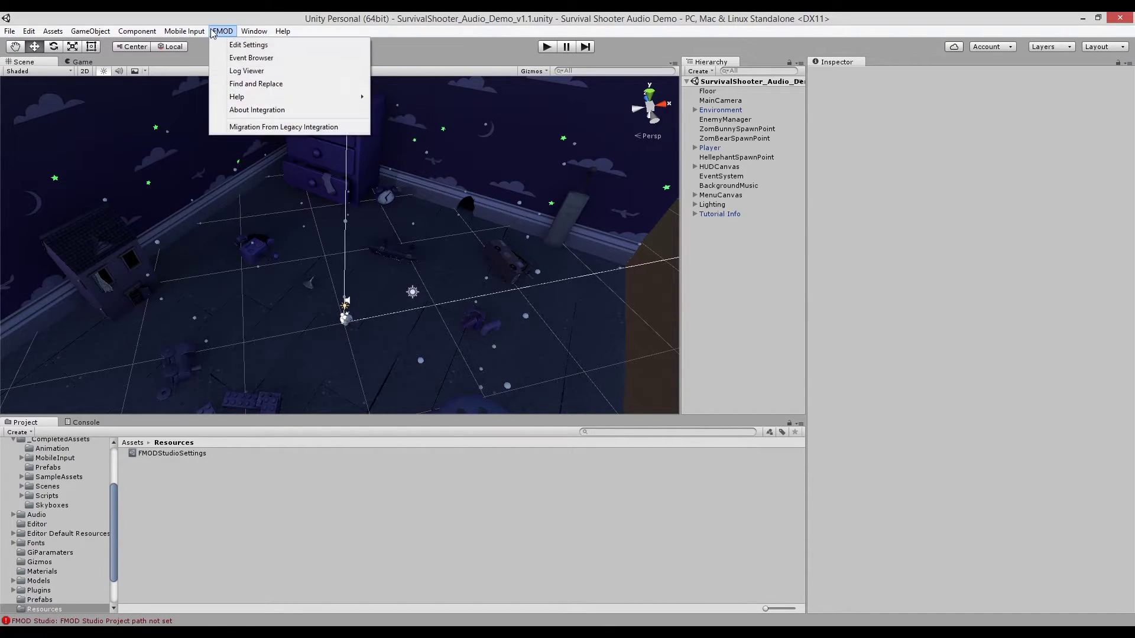
click(269, 46)
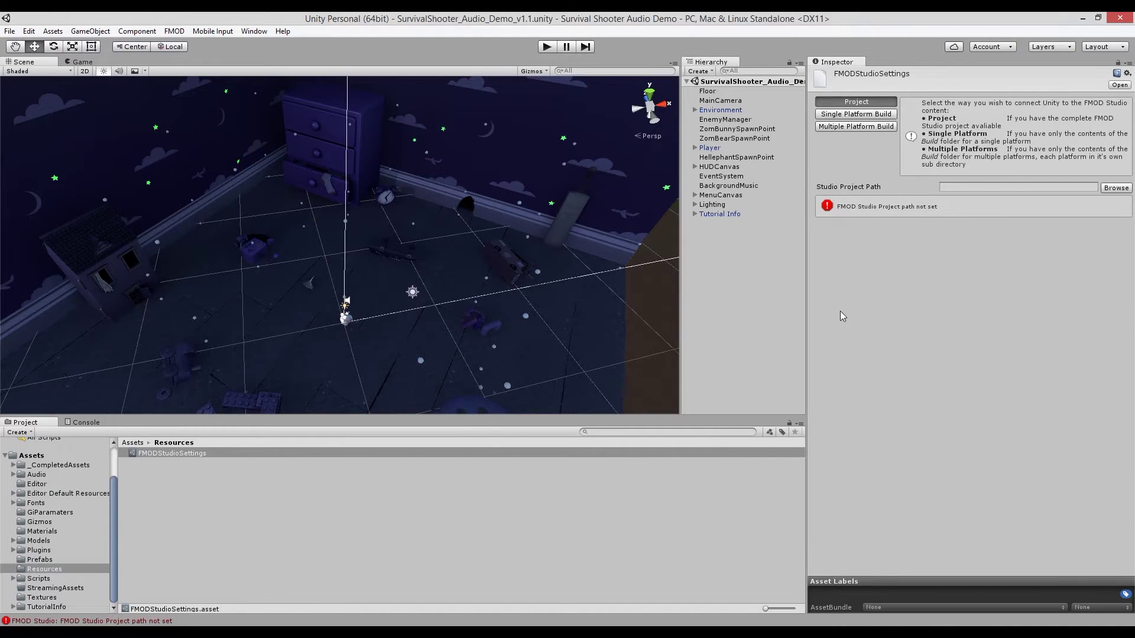
key(super)
text(fmod Studio 1.08.11)
key(Return)
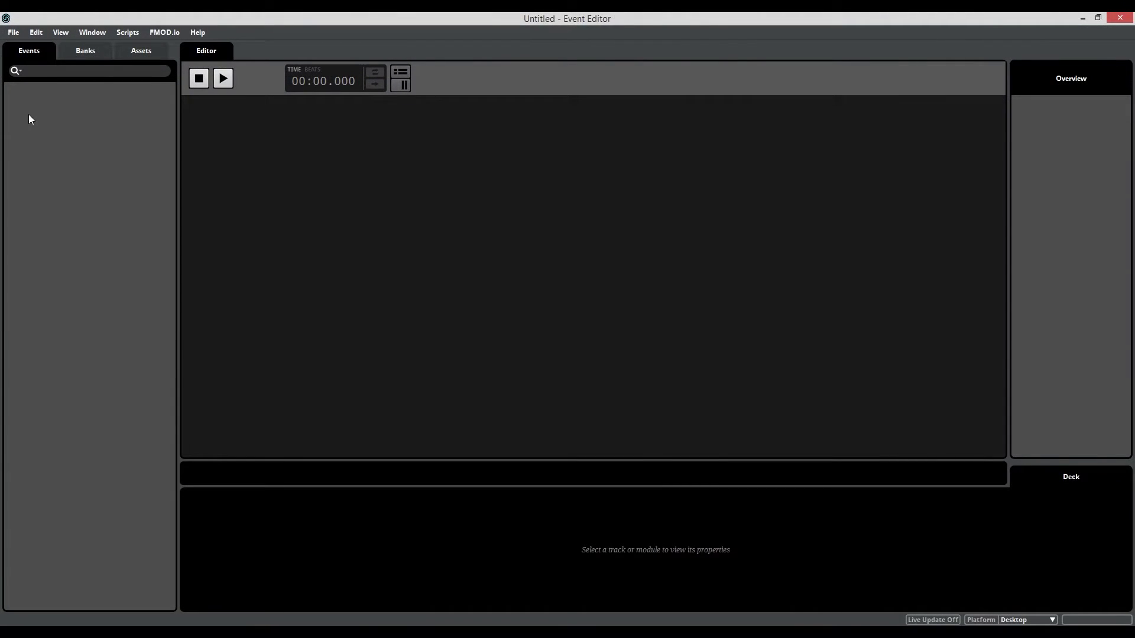
Step: Save the FMOD project as Survival Shooter in Workspace > Projects > FMOD Studio
click(14, 33)
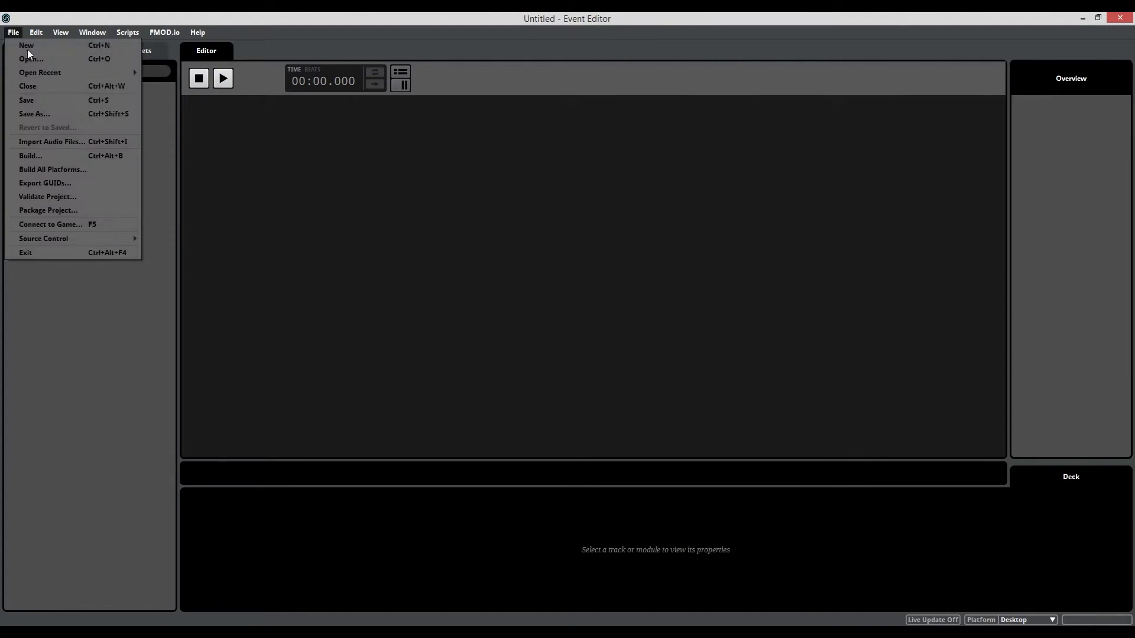
click(54, 113)
click(202, 54)
double_click(143, 121)
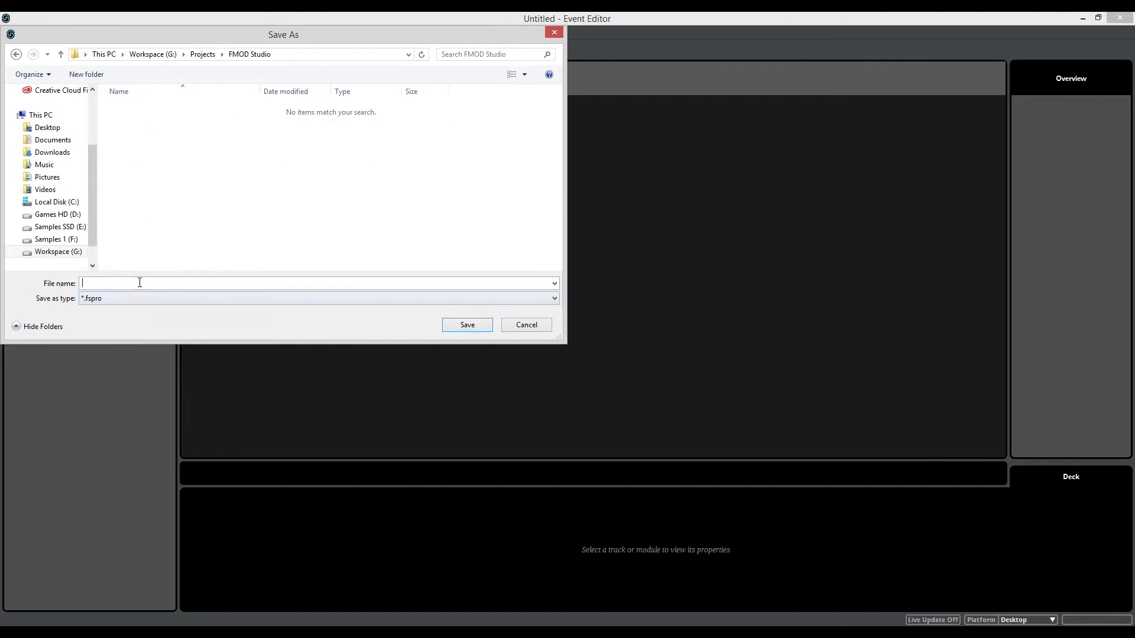
text(Survival Shooter)
key(Return)
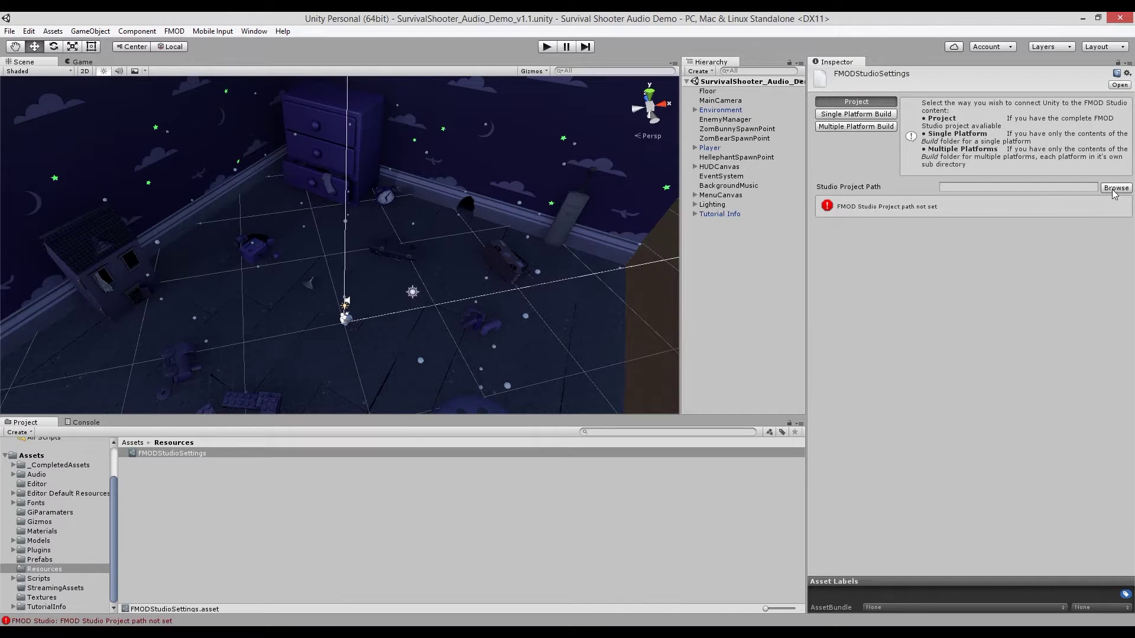
click(1115, 188)
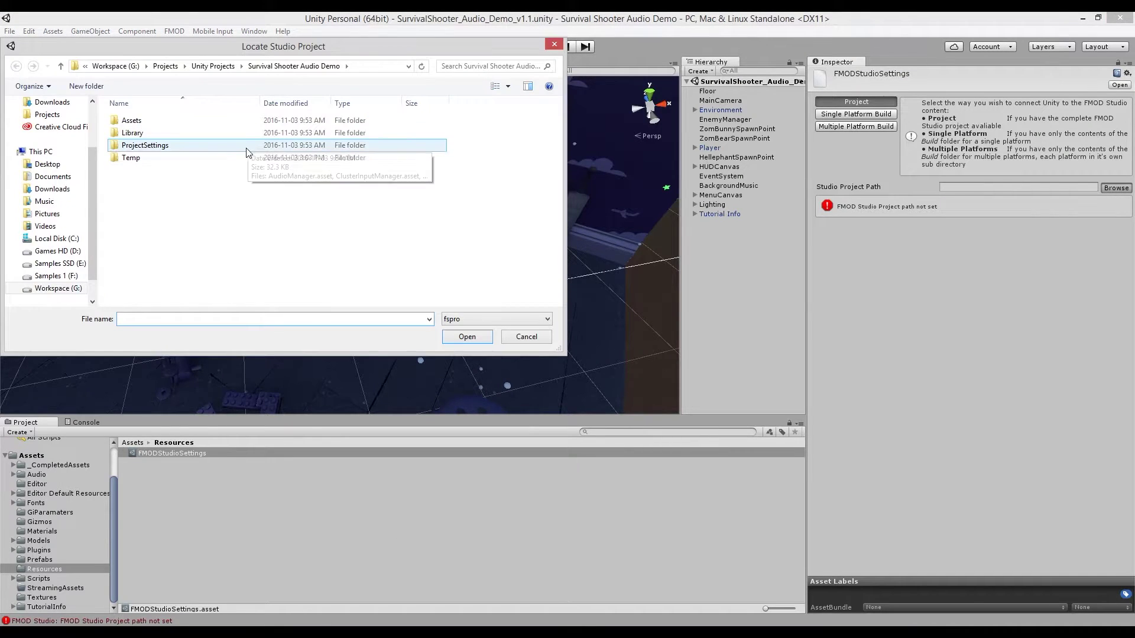
Step: Set the Studio Project Path to Projects/FMOD Studio/Survival Shooter/Survival Shooter.fspro
click(165, 66)
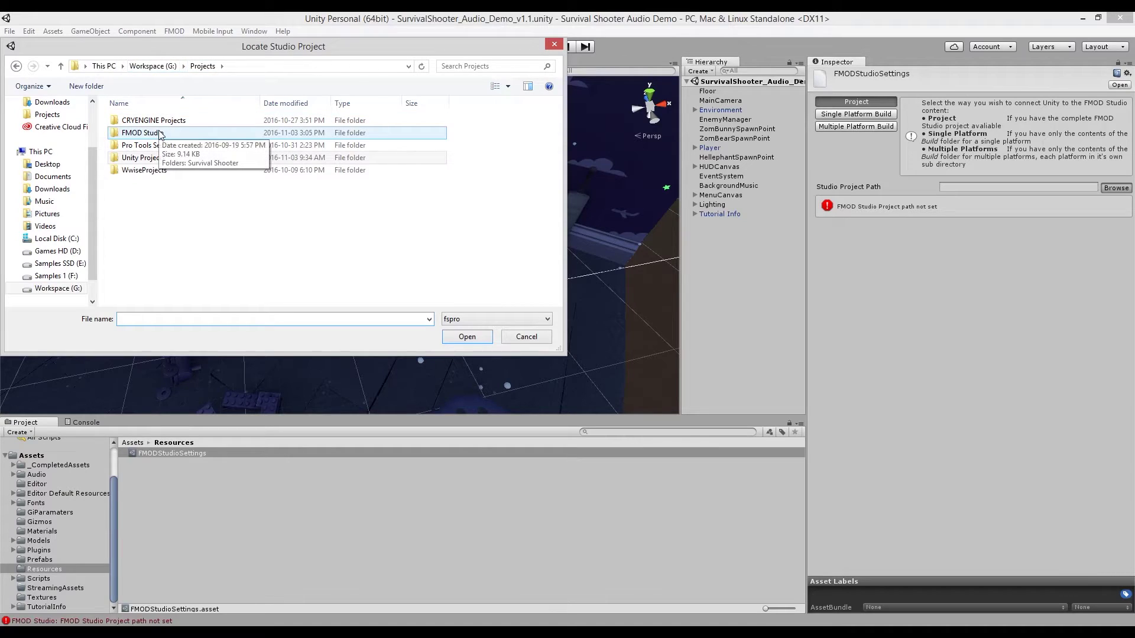
double_click(183, 132)
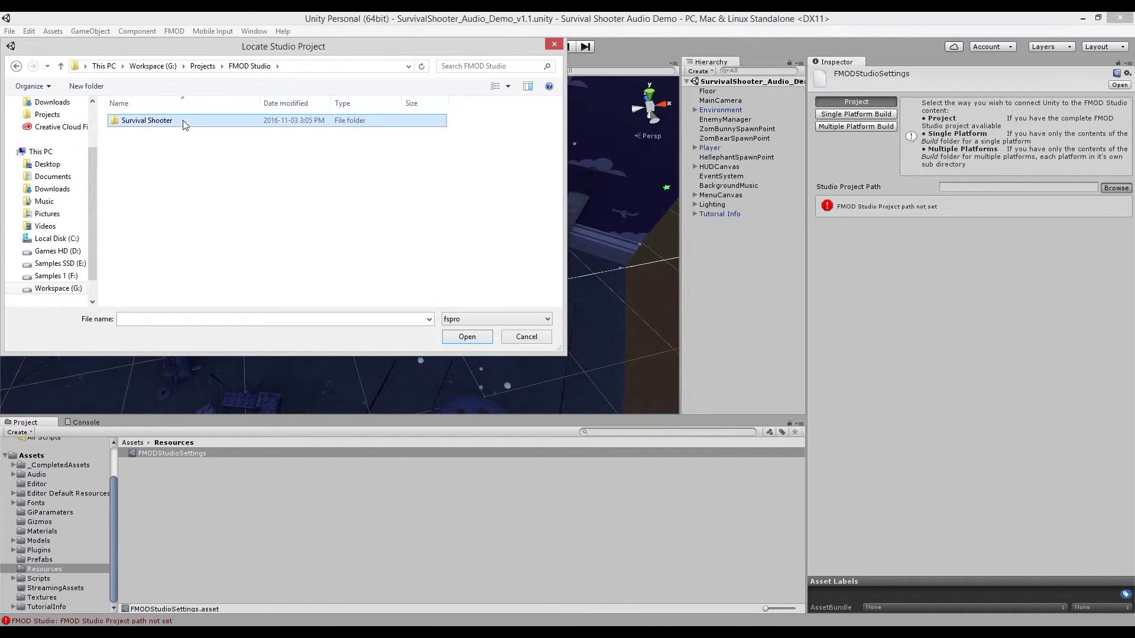
double_click(183, 121)
double_click(143, 157)
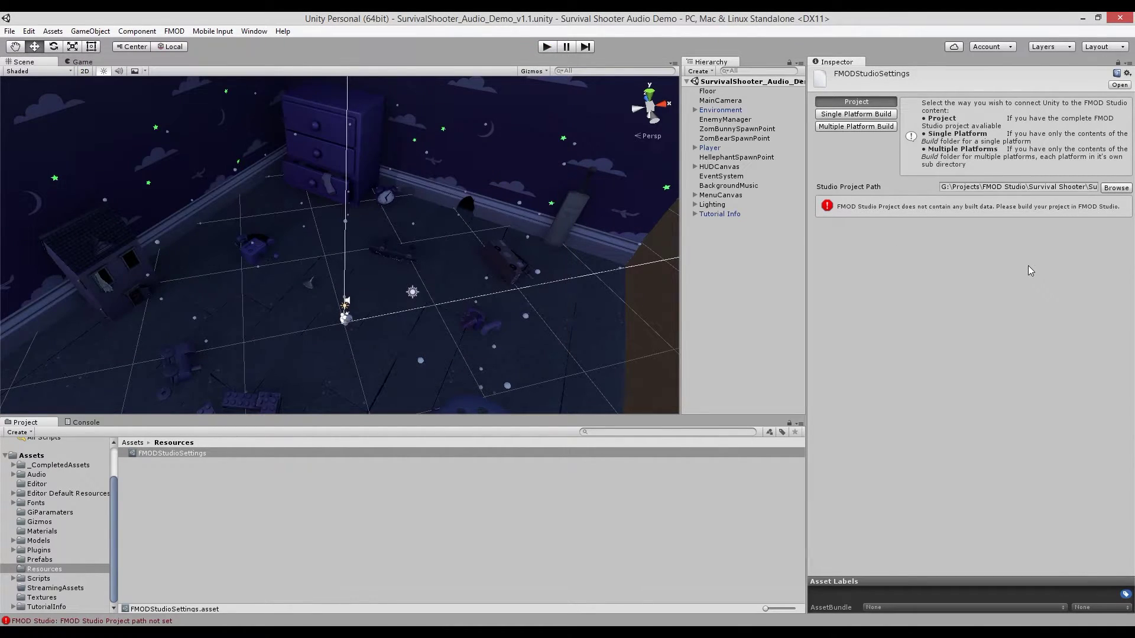
key(alt+Tab)
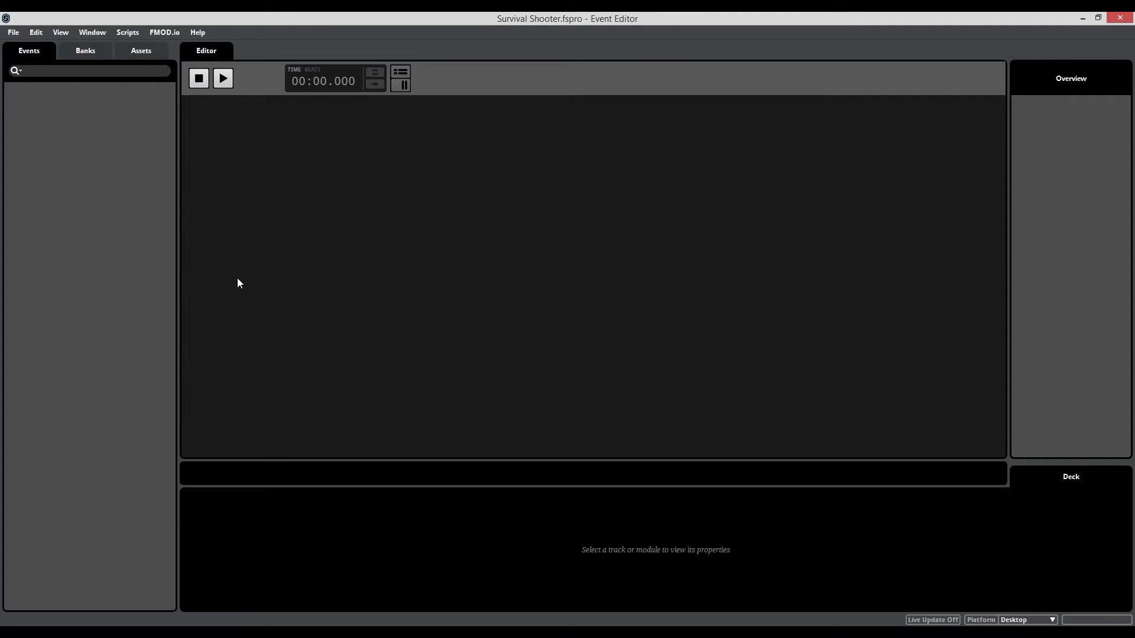
Step: Switch from FMOD Studio's empty Survival Shooter editor back to the Unity window
key(alt+Tab)
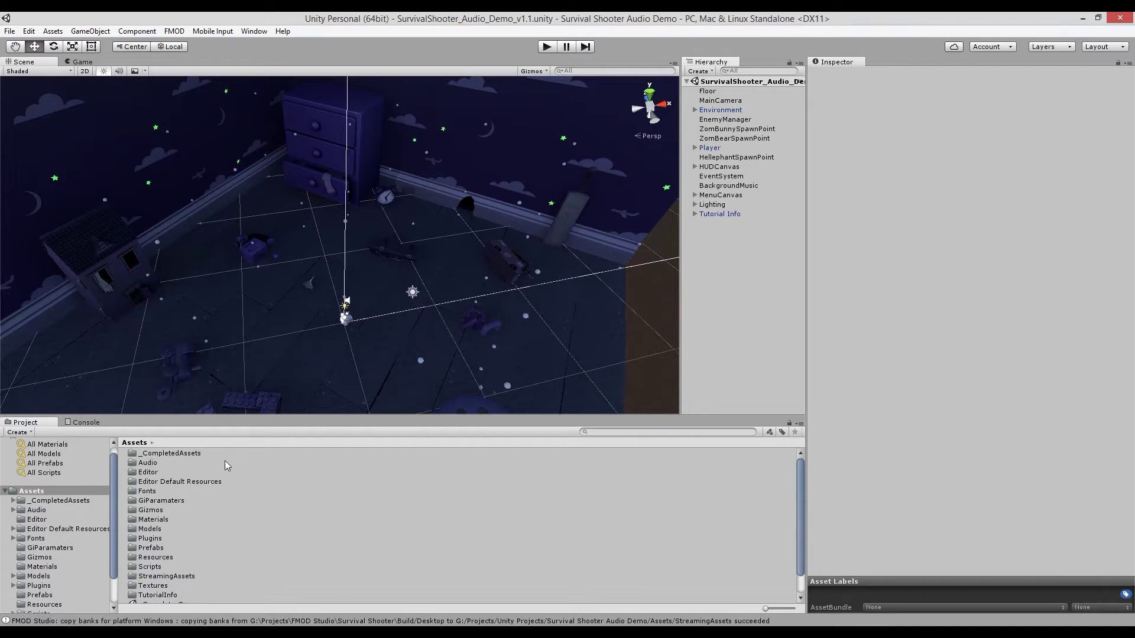
Step: Browse the Scripts folder inside _CompletedAssets, then return to _CompletedAssets
scroll(177, 504, down, 1)
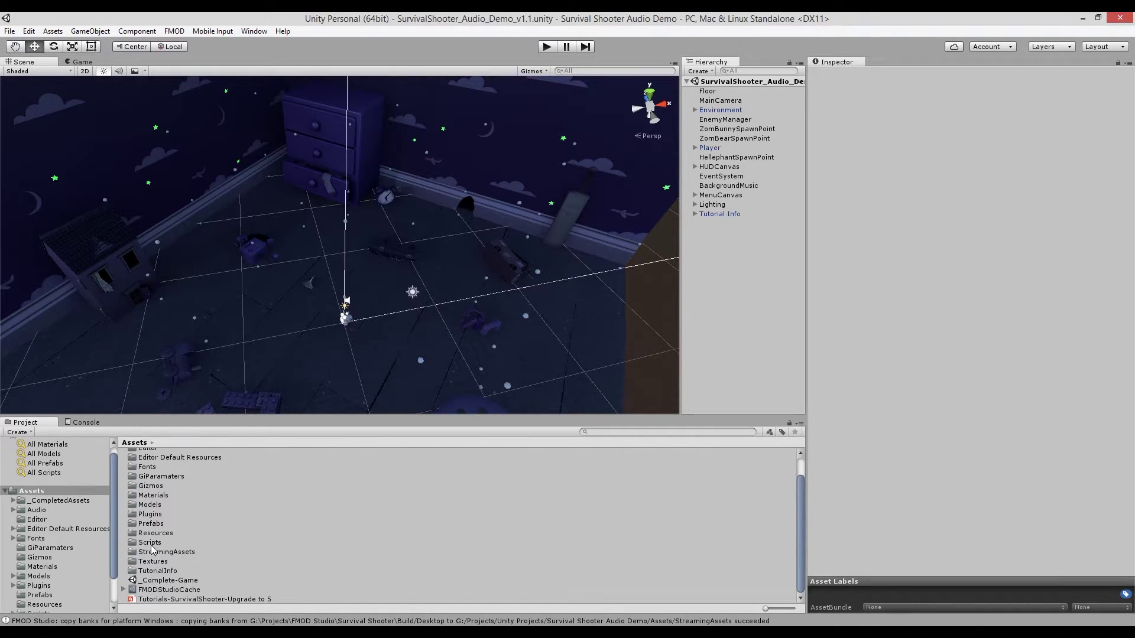
click(155, 544)
scroll(193, 538, up, 1)
double_click(178, 454)
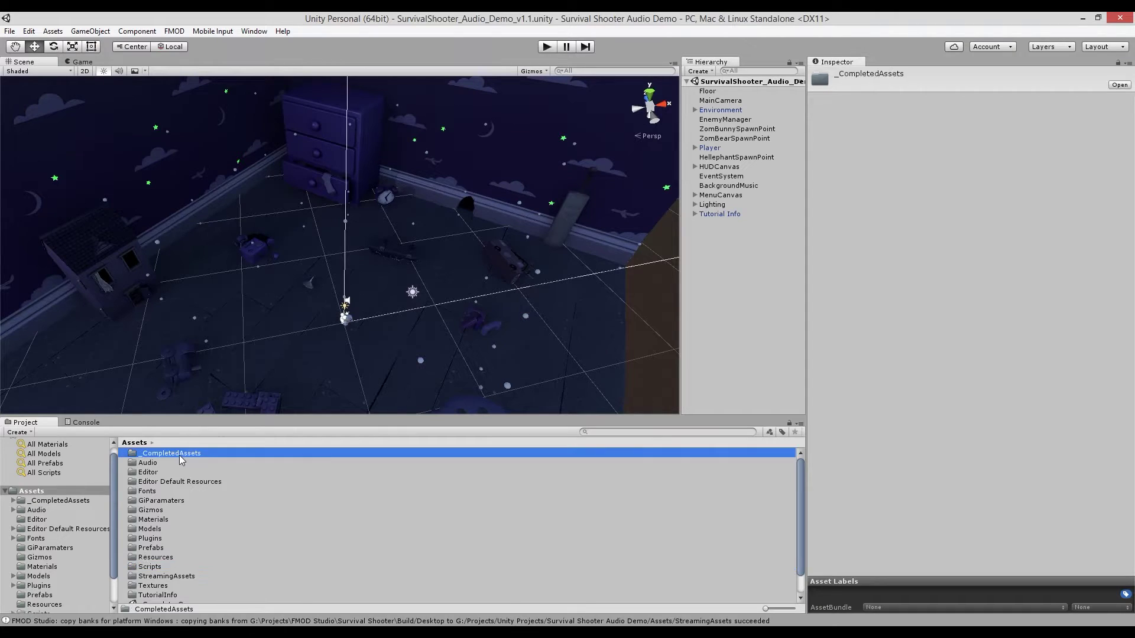
double_click(155, 501)
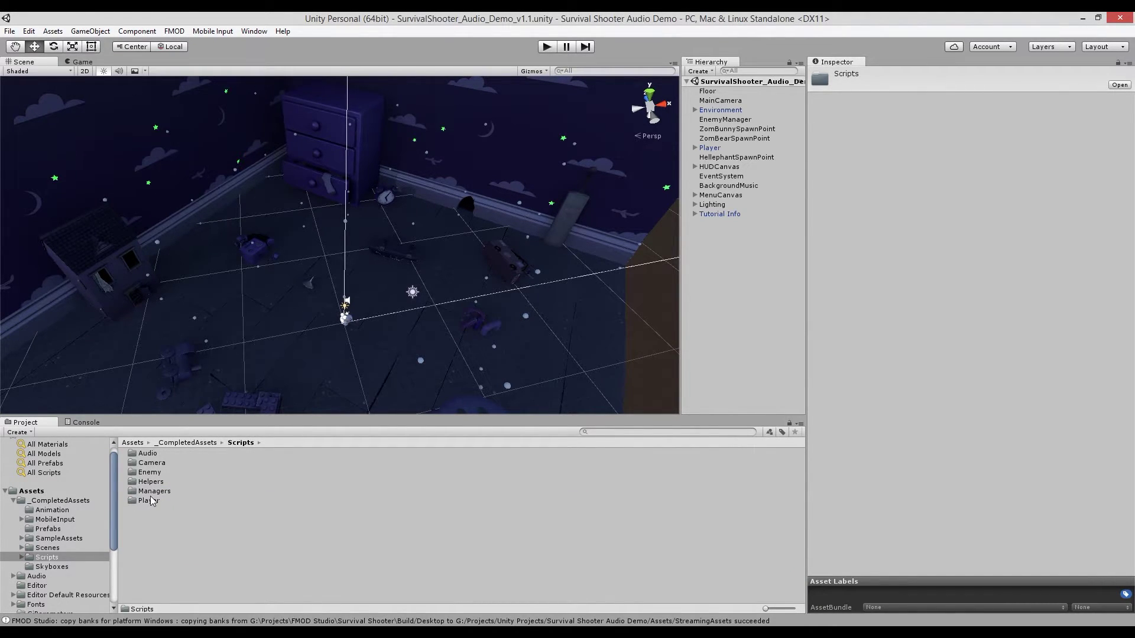
click(82, 501)
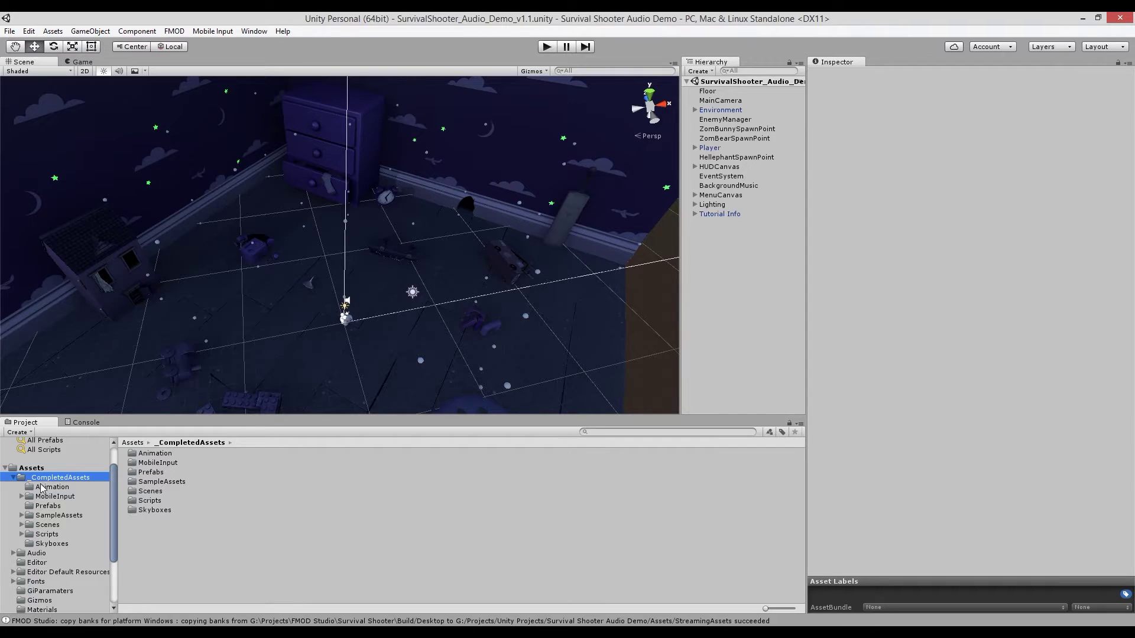
Step: Look through the Models folder's Characters subfolder
scroll(100, 502, down, 1)
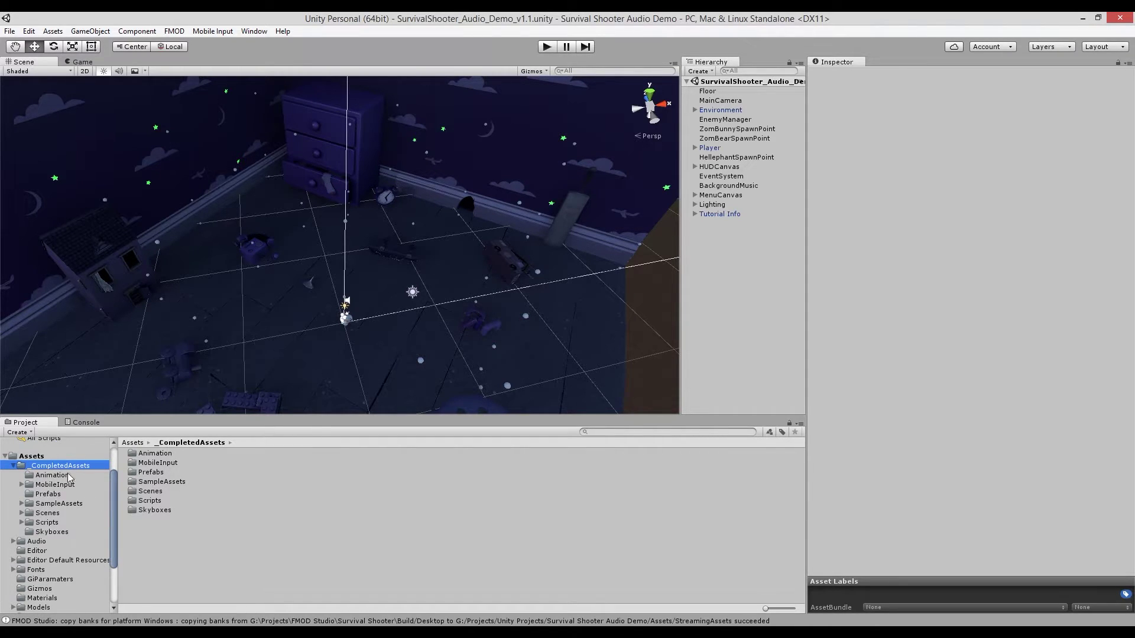
scroll(109, 523, down, 2)
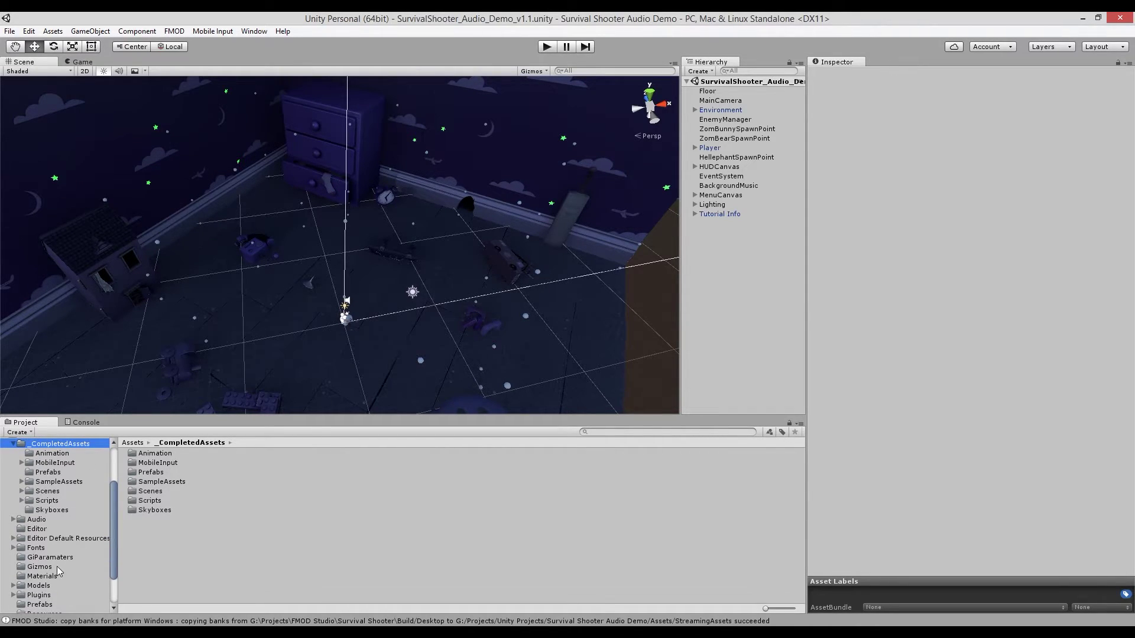
click(46, 588)
double_click(160, 454)
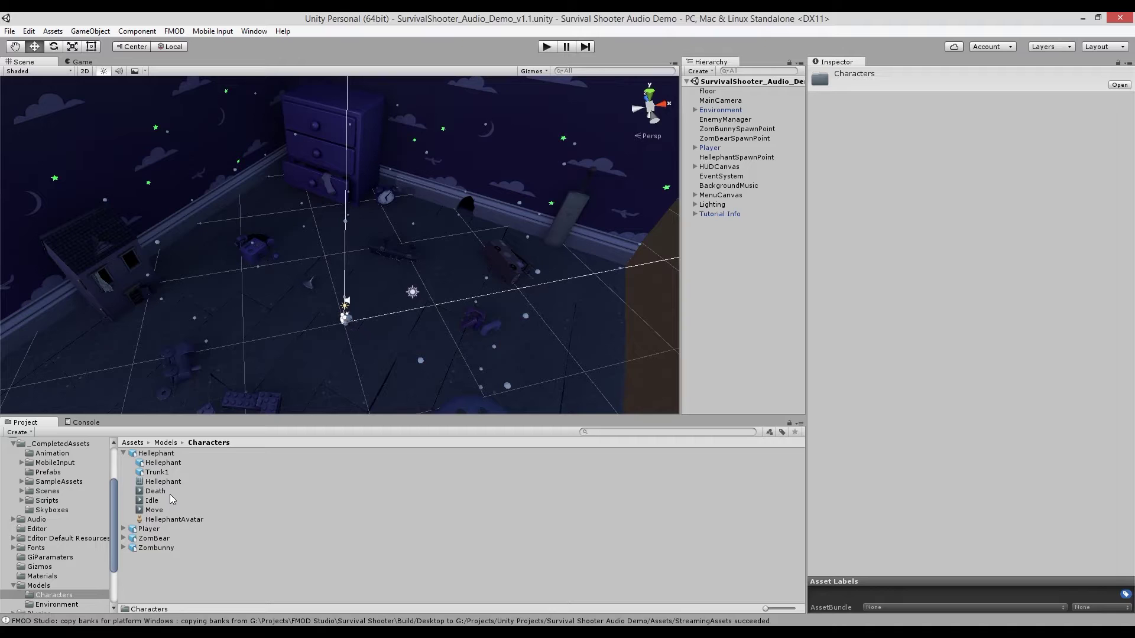
click(496, 347)
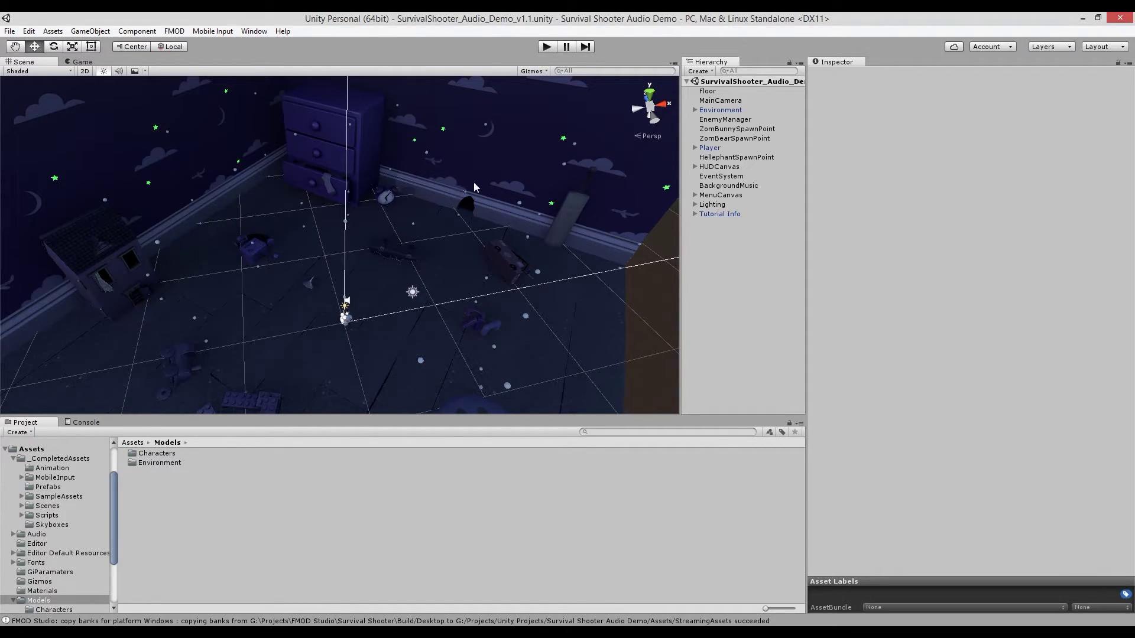
Step: Open Assets > Audio > Effects to list the nine sound effect clips
click(42, 534)
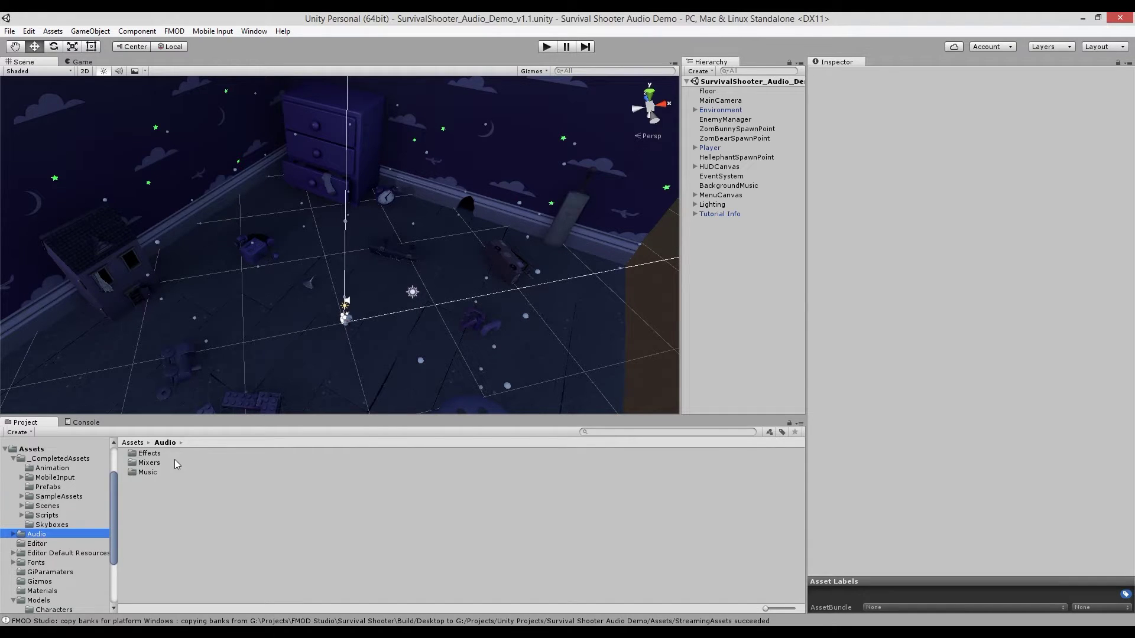
double_click(165, 454)
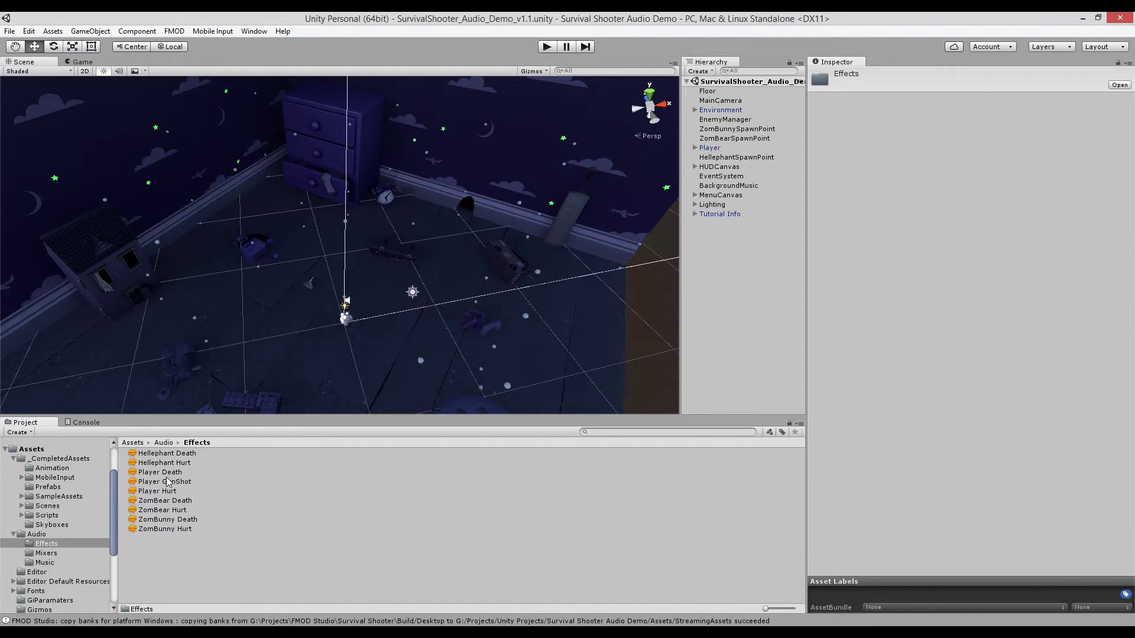
click(180, 534)
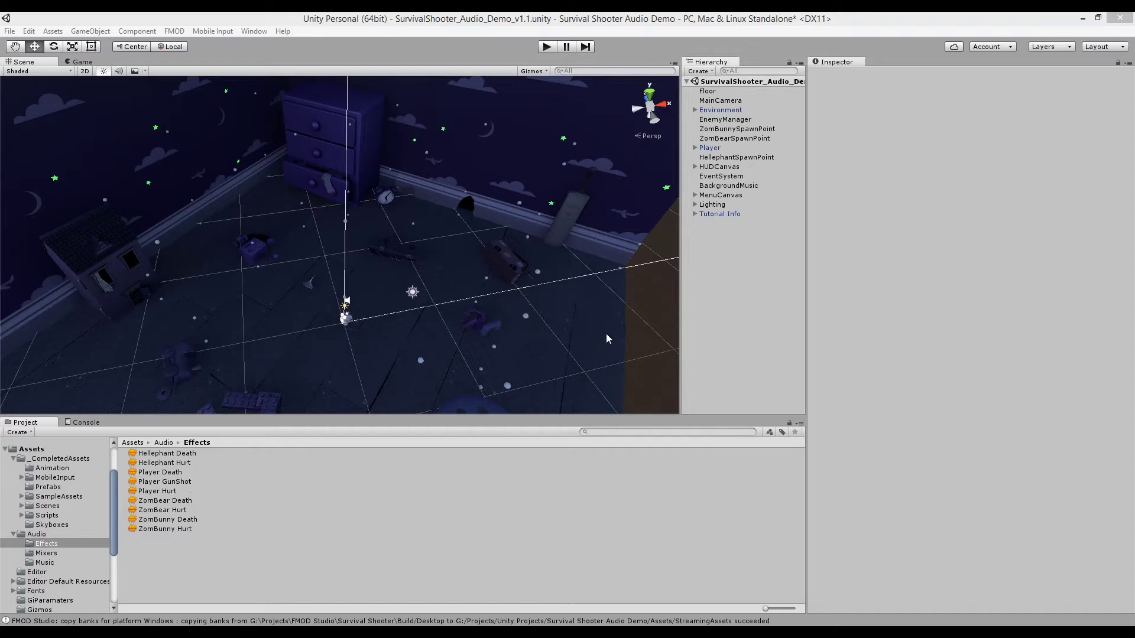
Step: Disable the Audio Source component on the BackgroundMusic object
click(756, 184)
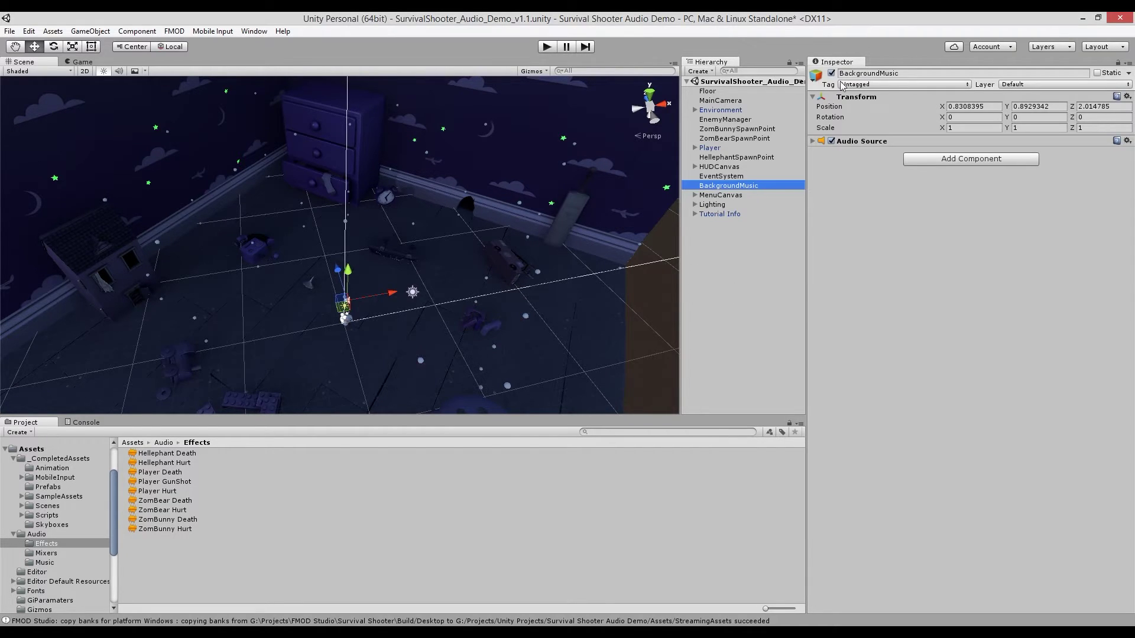
click(831, 141)
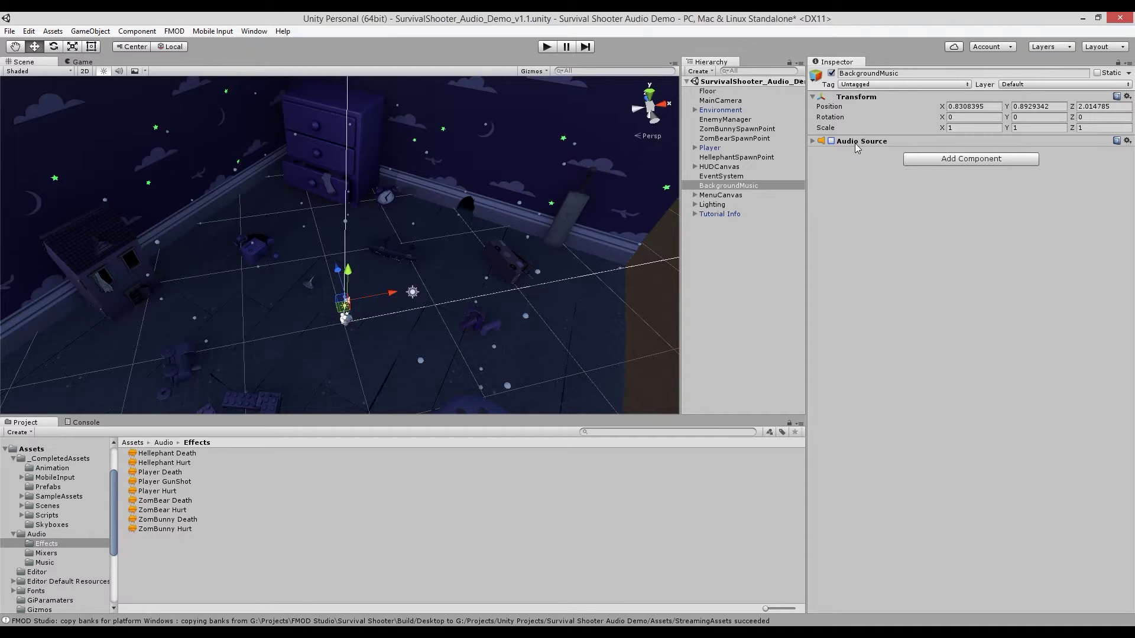
click(846, 173)
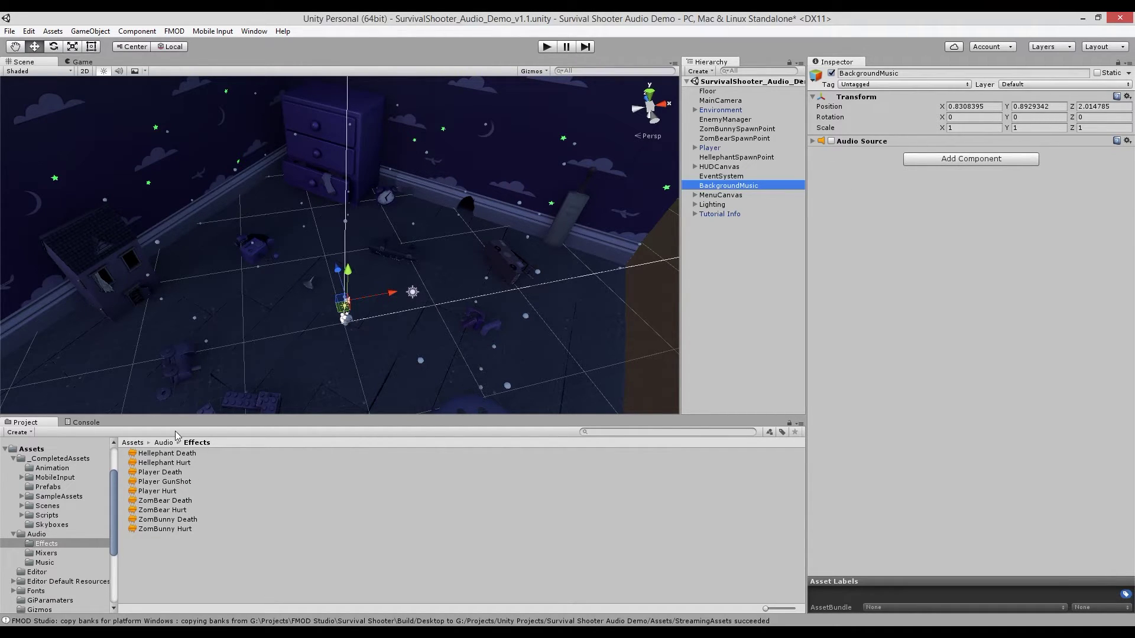
Step: Inspect the Hellephant, Player and ZomBear prefabs, then open Hellephant's EnemyHealth script in Visual Studio
click(73, 487)
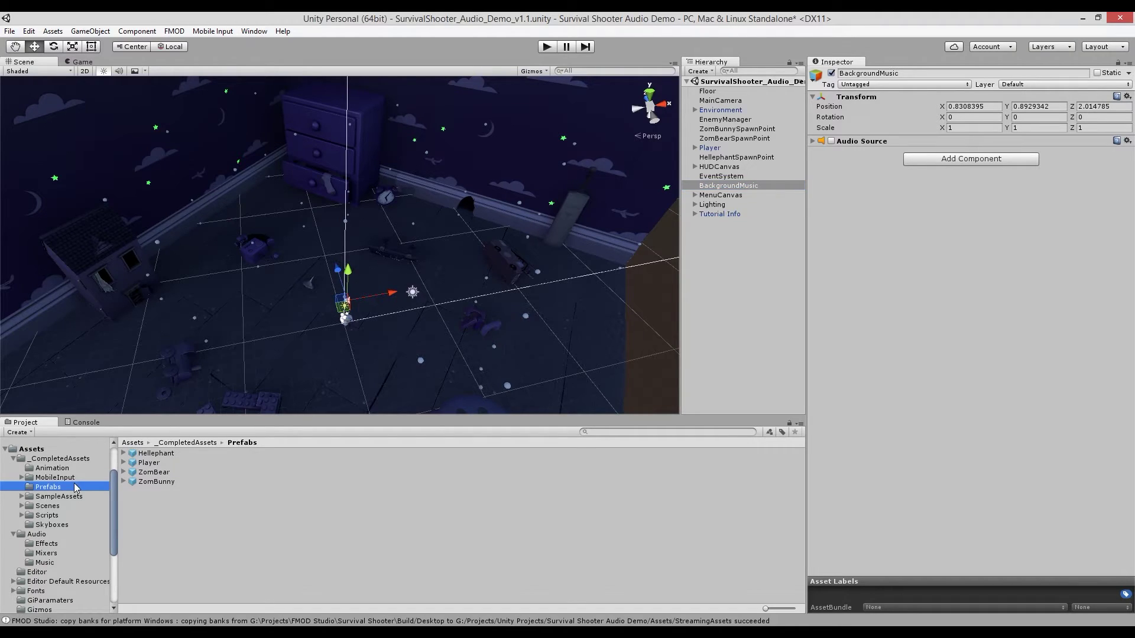
click(172, 486)
click(172, 455)
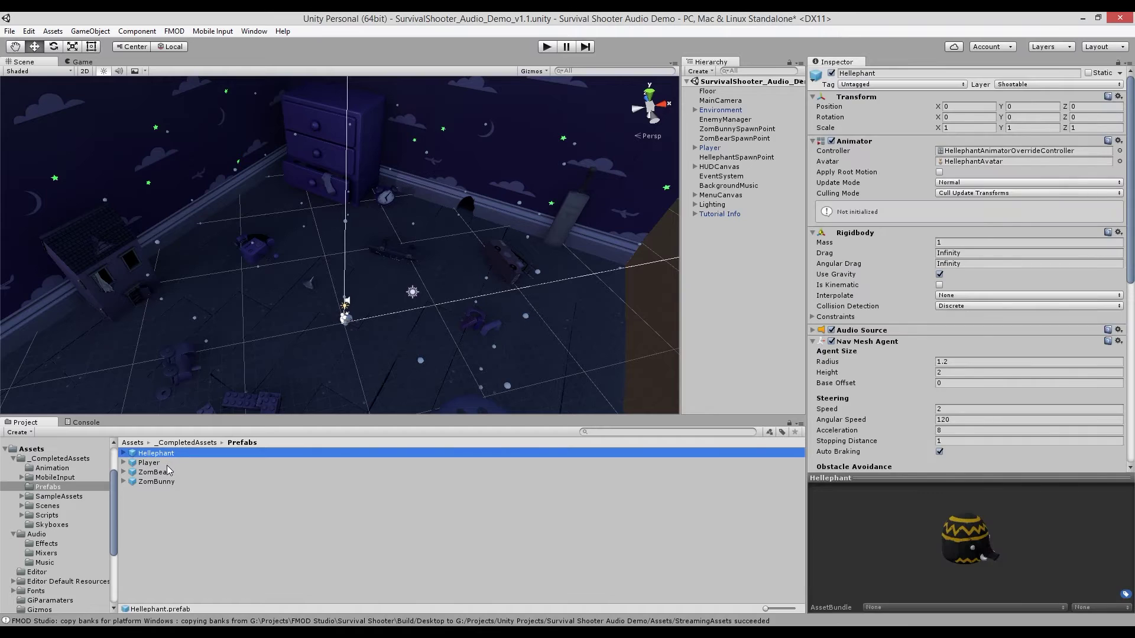
click(166, 464)
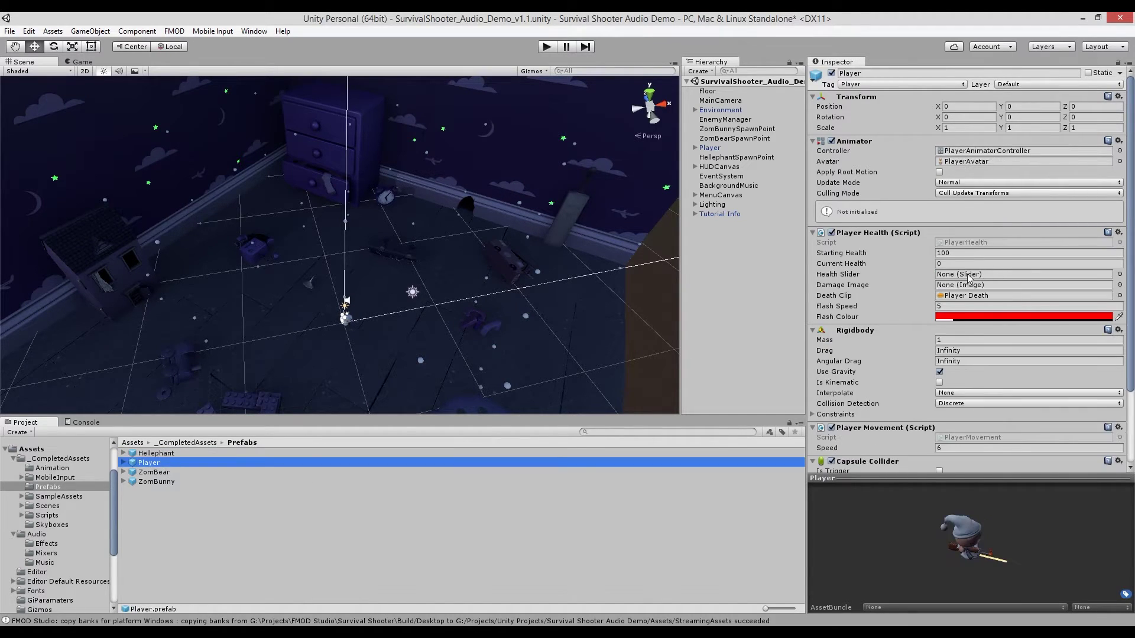
click(192, 473)
scroll(969, 296, down, 6)
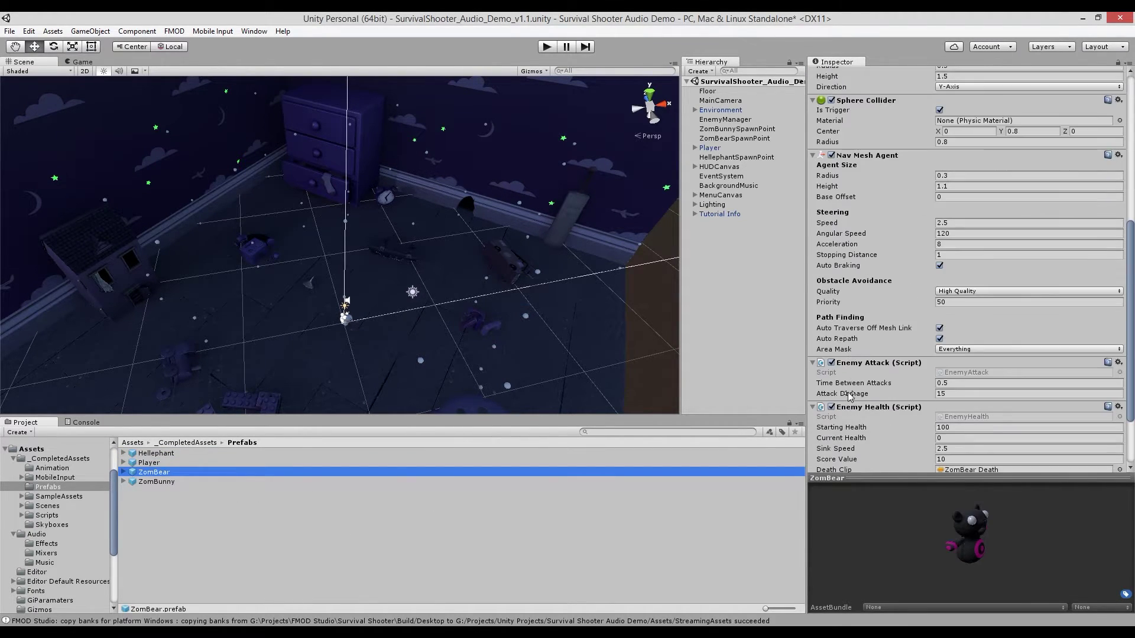
click(192, 454)
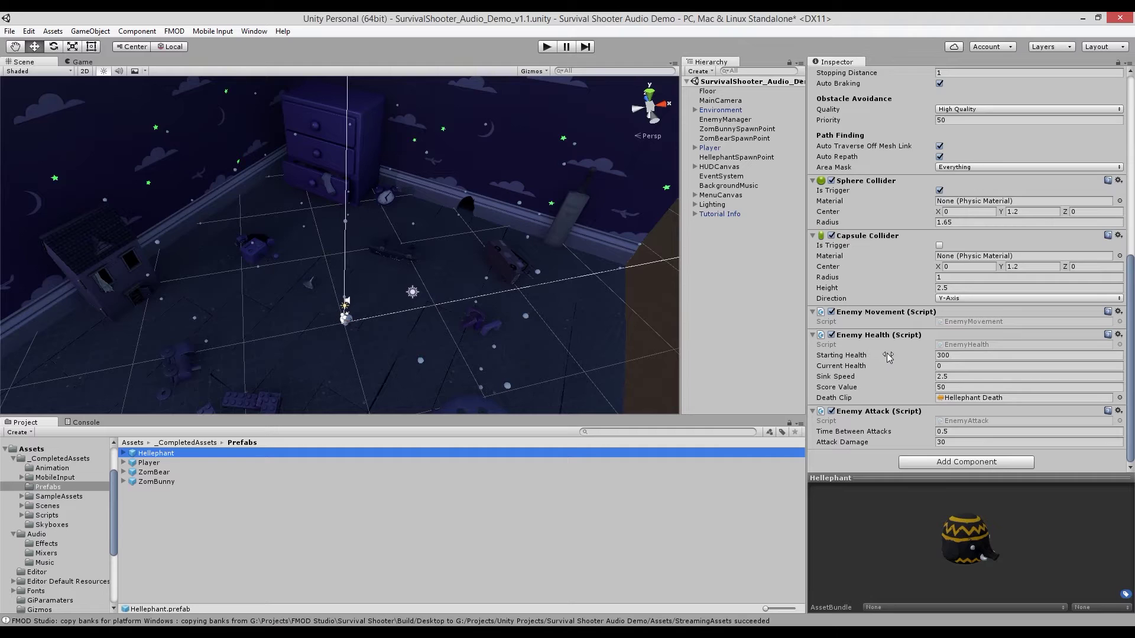
double_click(971, 347)
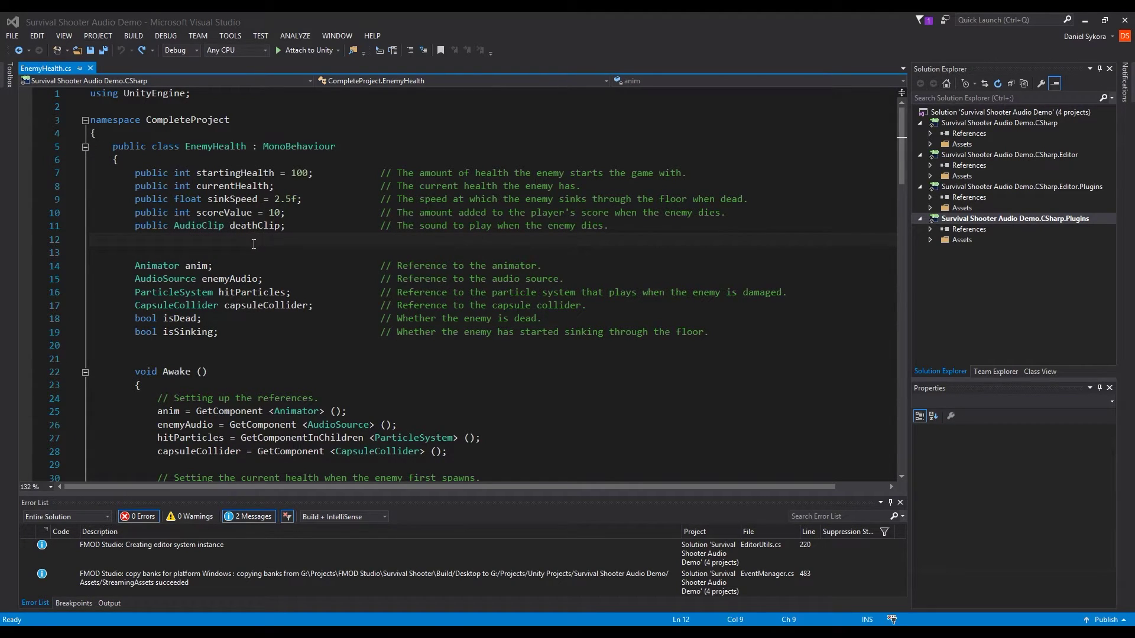
Step: Delete the deathClip and enemyAudio declarations and the enemyAudio GetComponent line in Awake
triple_click(198, 225)
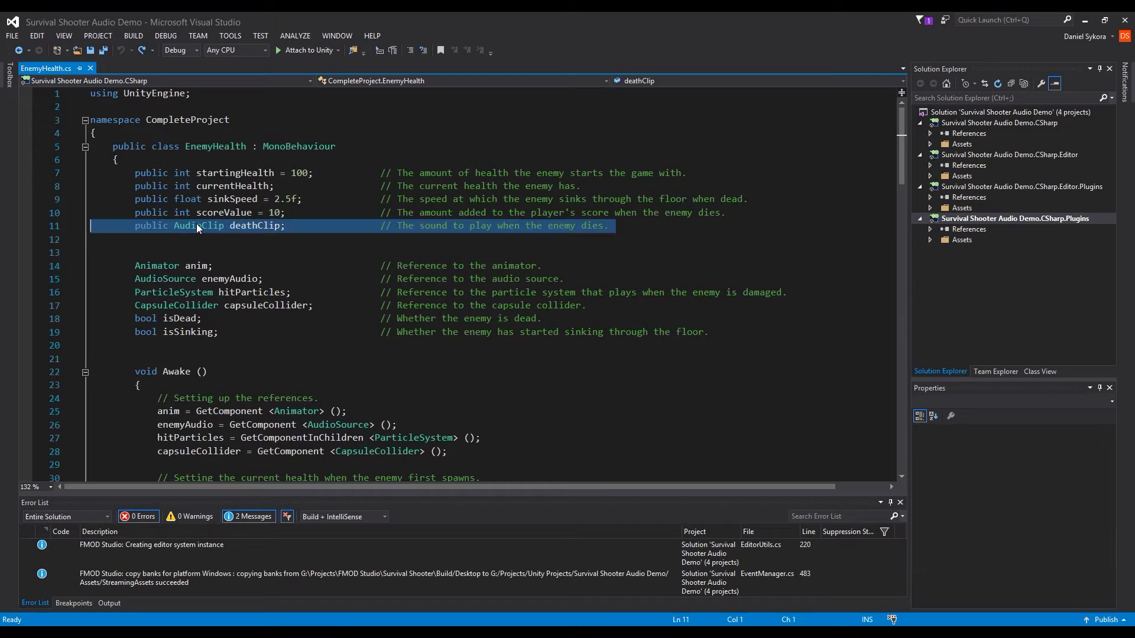
key(Delete)
triple_click(188, 272)
key(Delete)
scroll(195, 266, down, 4)
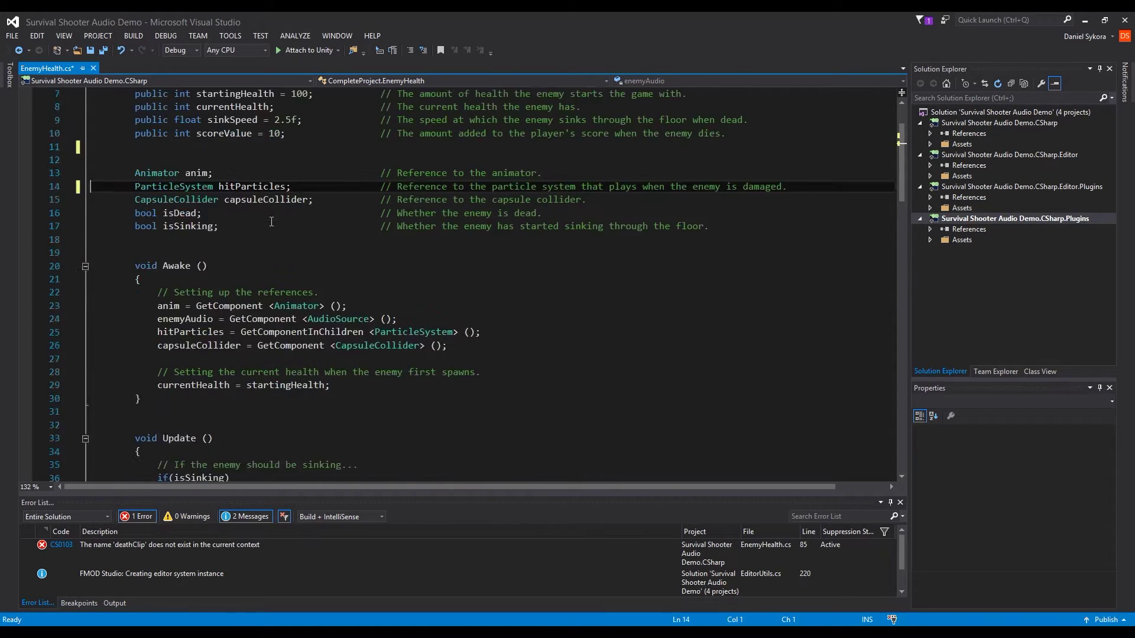
double_click(207, 240)
triple_click(209, 242)
key(Delete)
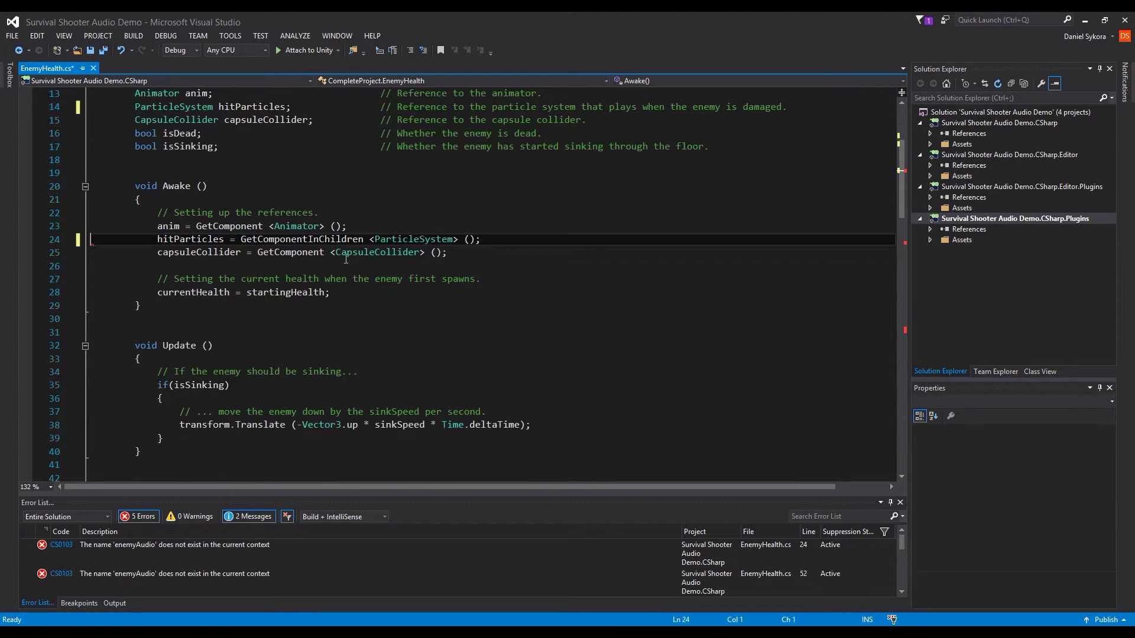
Step: Remove the hurt-sound enemyAudio.Play line from TakeDamage, leaving its comment unchanged
scroll(302, 227, down, 8)
click(343, 253)
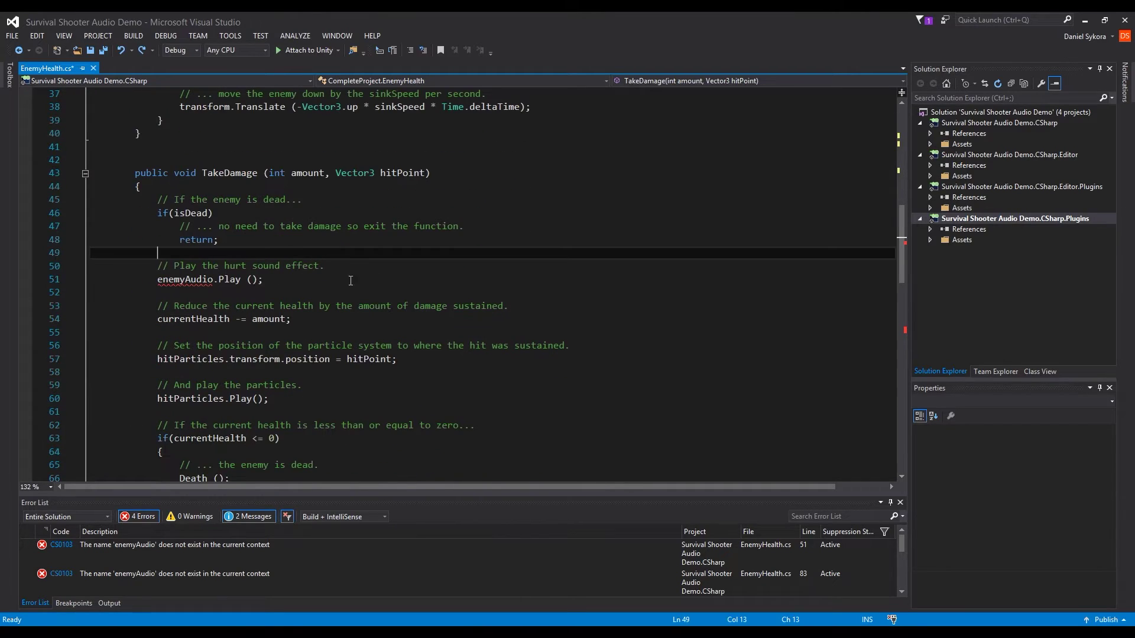
triple_click(205, 280)
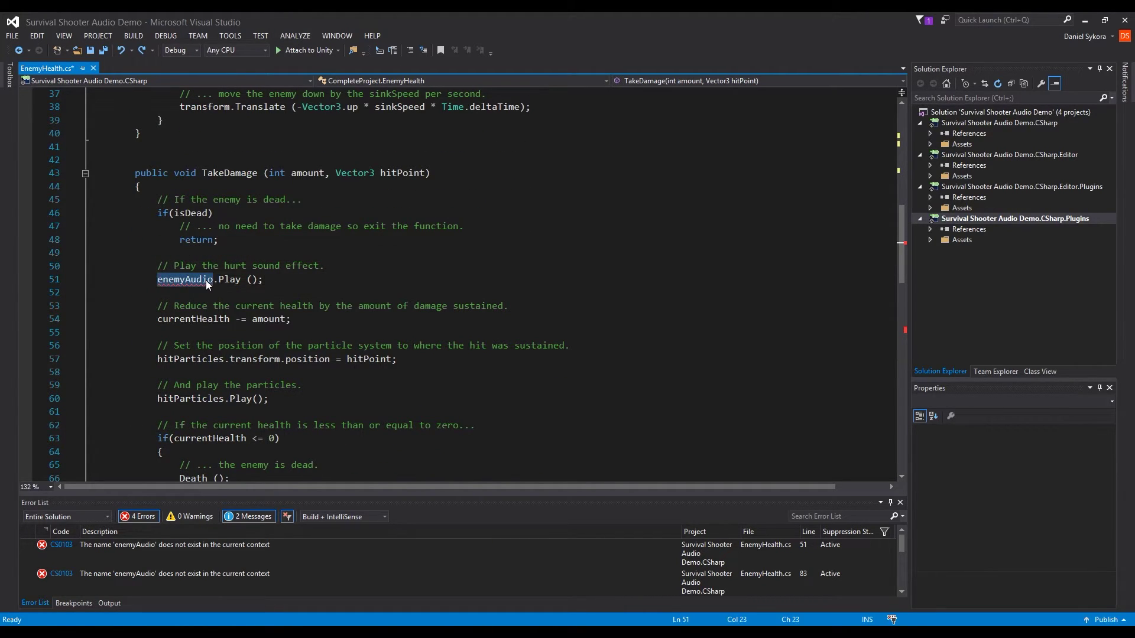
key(Delete)
click(361, 266)
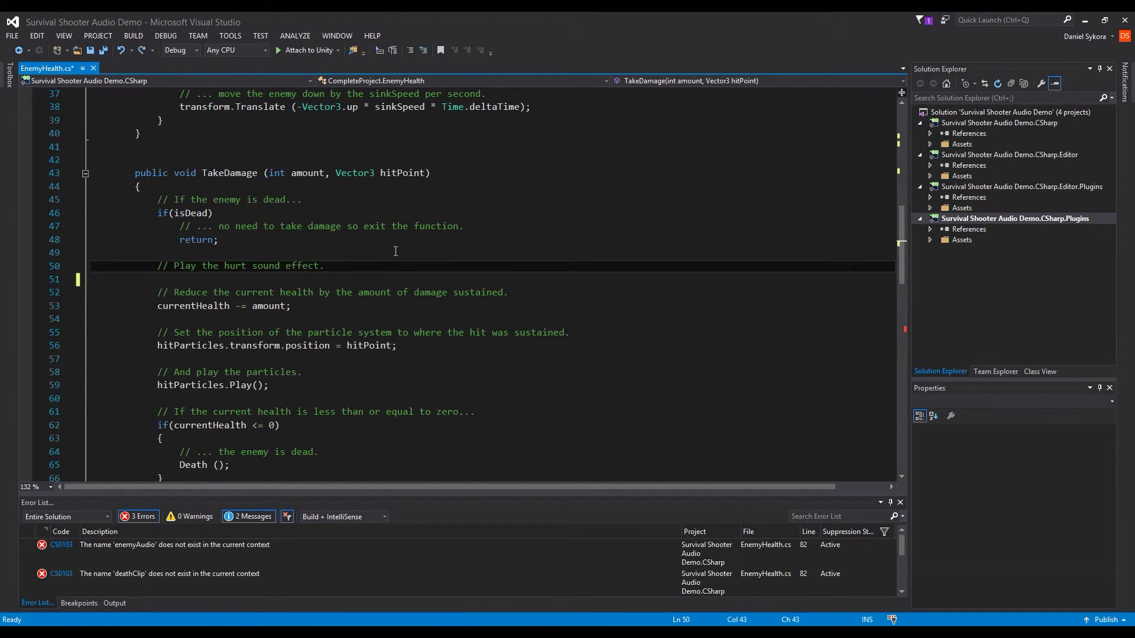
text(FMOD event HERE!)
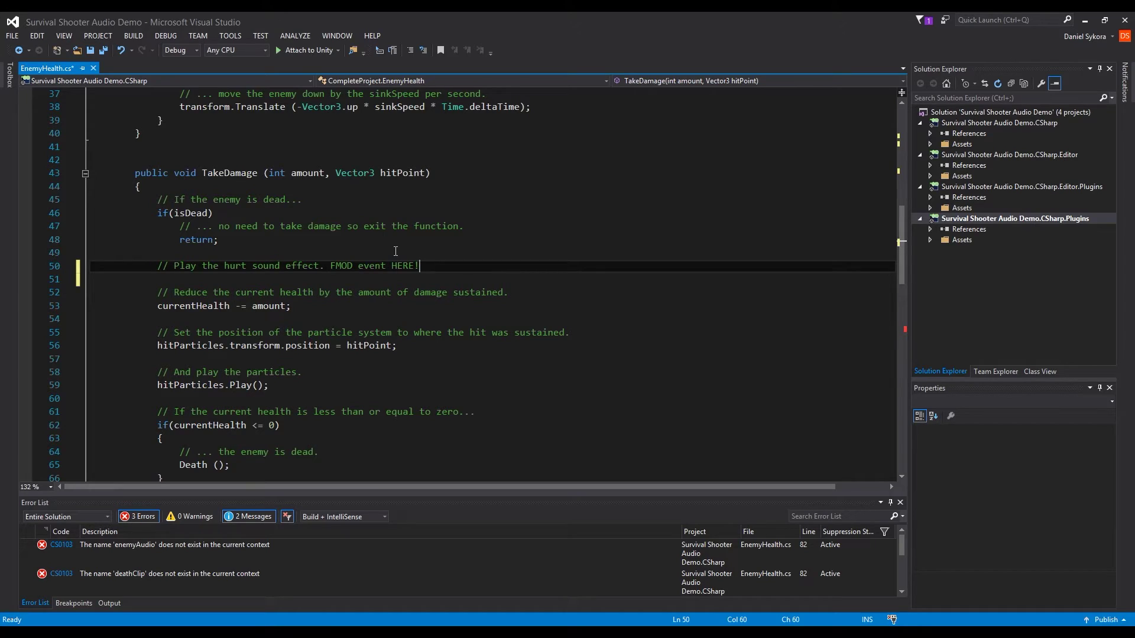
key(ctrl+z)
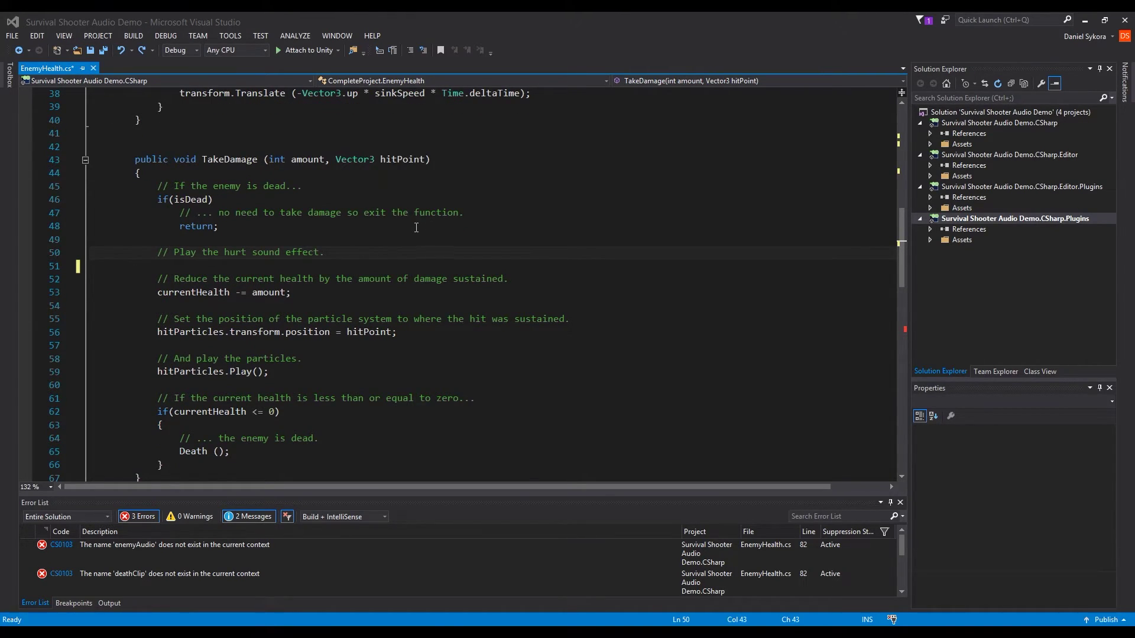
Step: Delete the enemyAudio.clip and enemyAudio.Play lines from Death()
scroll(356, 243, down, 10)
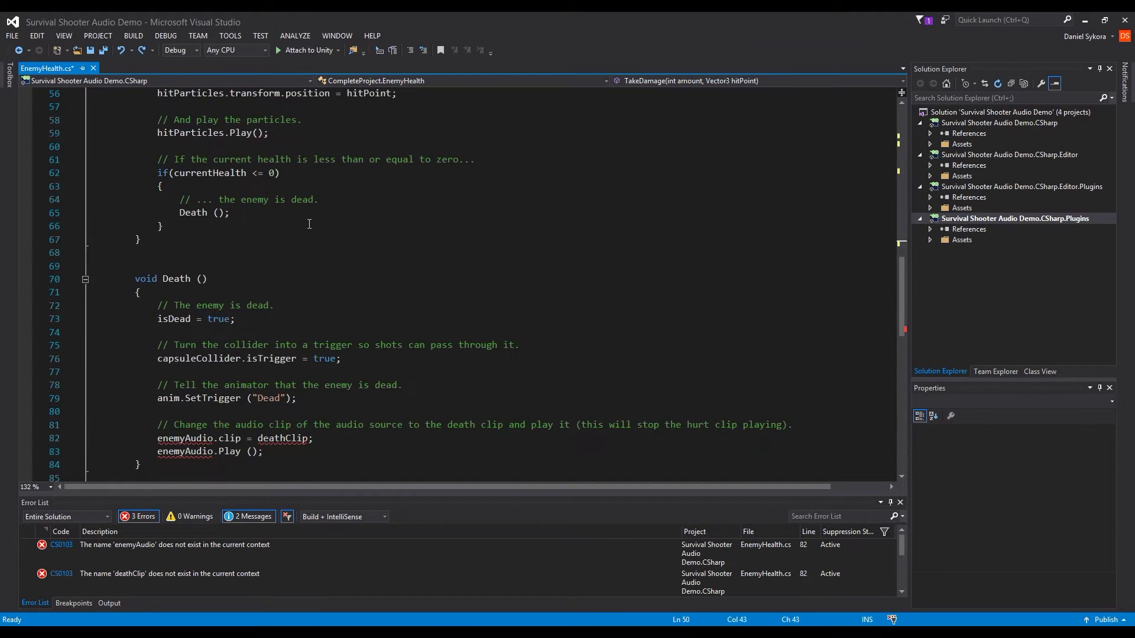
scroll(290, 230, up, 4)
scroll(228, 208, down, 4)
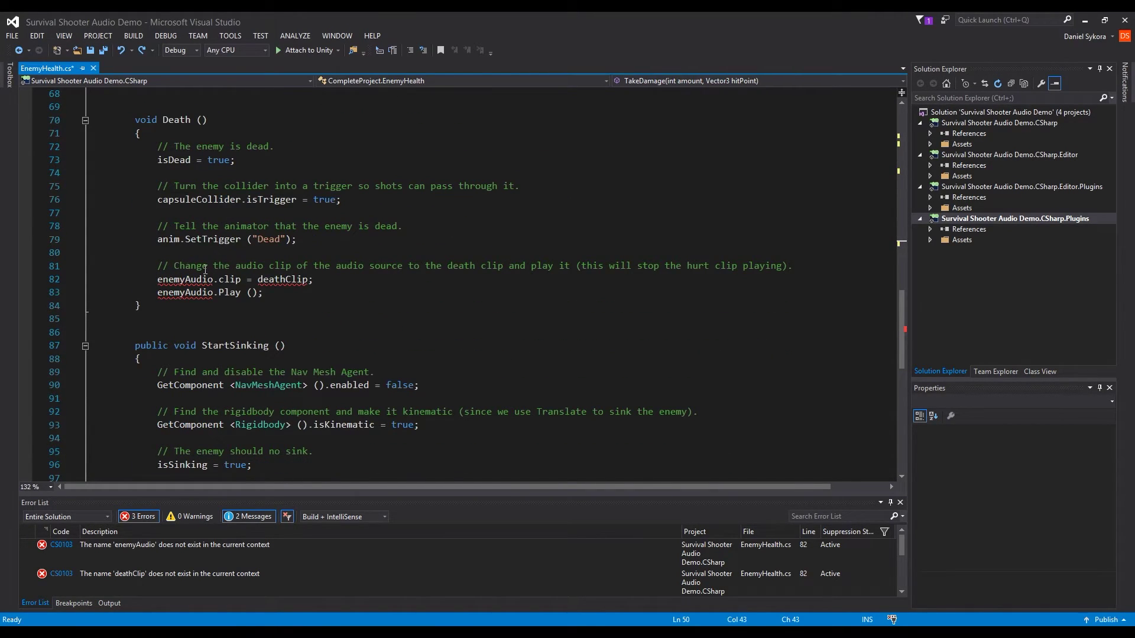
triple_click(228, 281)
key(Delete)
triple_click(241, 280)
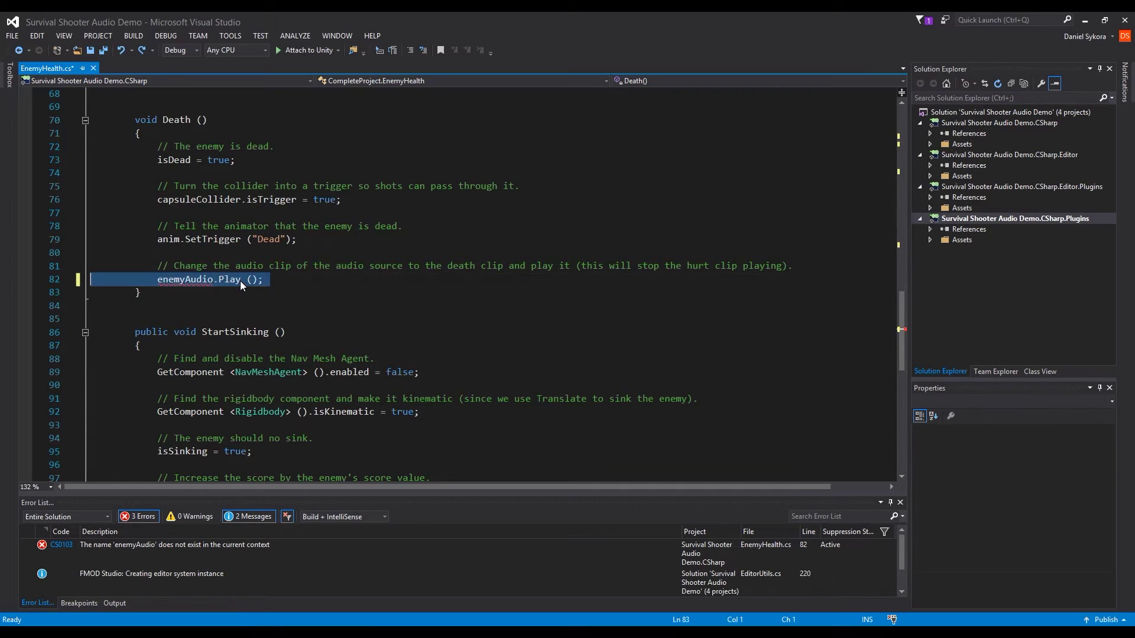
key(Delete)
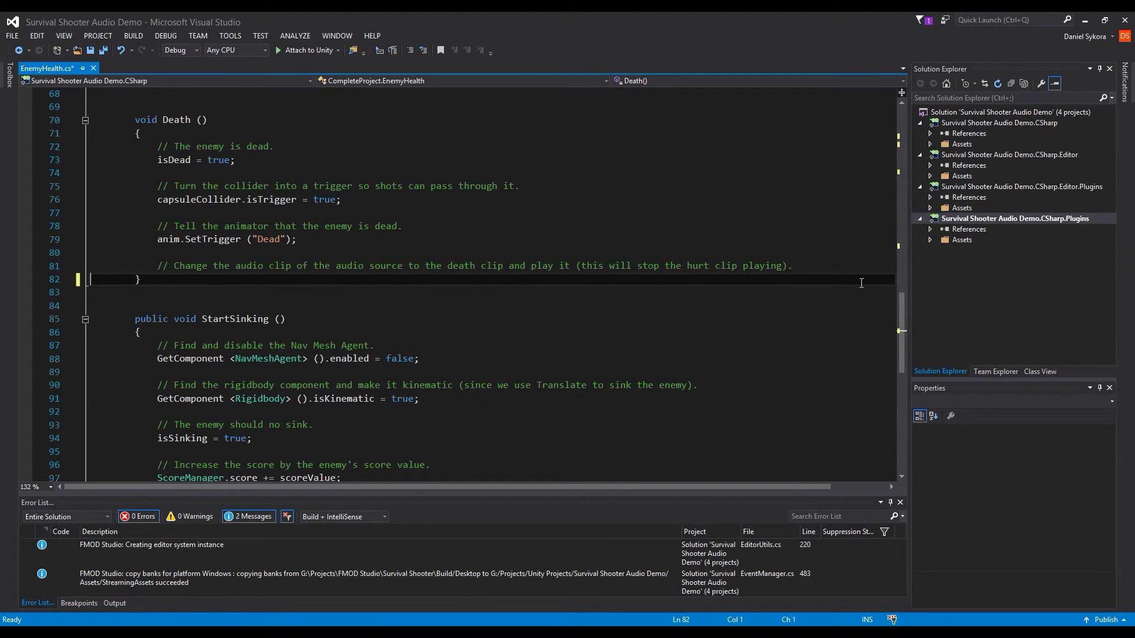
Step: Append 'FMOD Event HERE!' to the death-sound comment in Death()
click(812, 262)
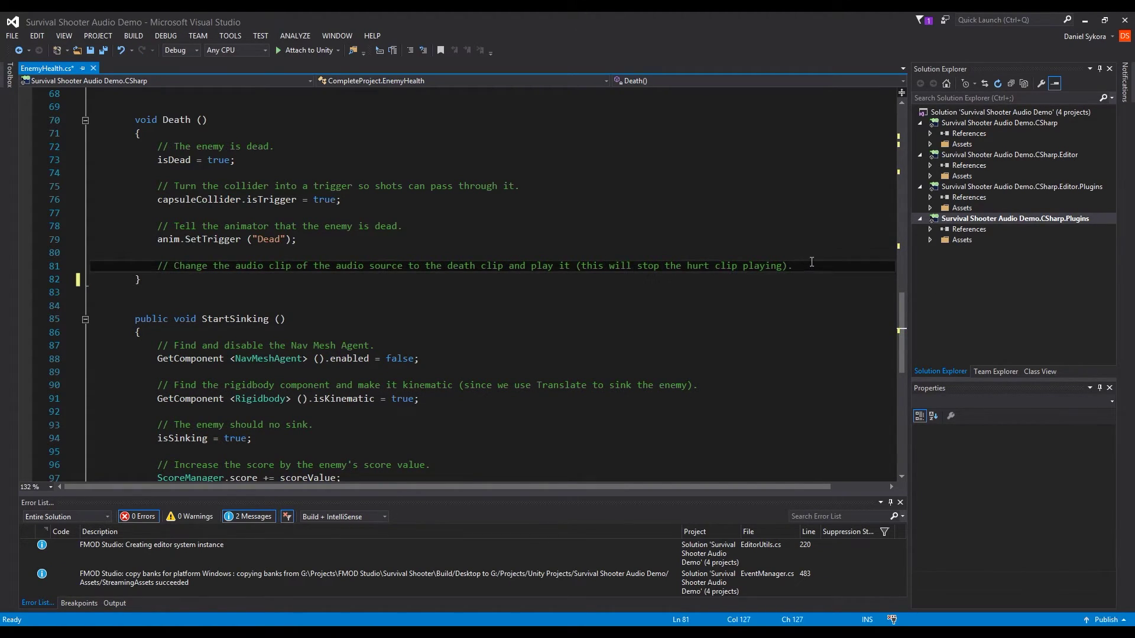
text(FMOD Event HERE!)
scroll(453, 273, down, 3)
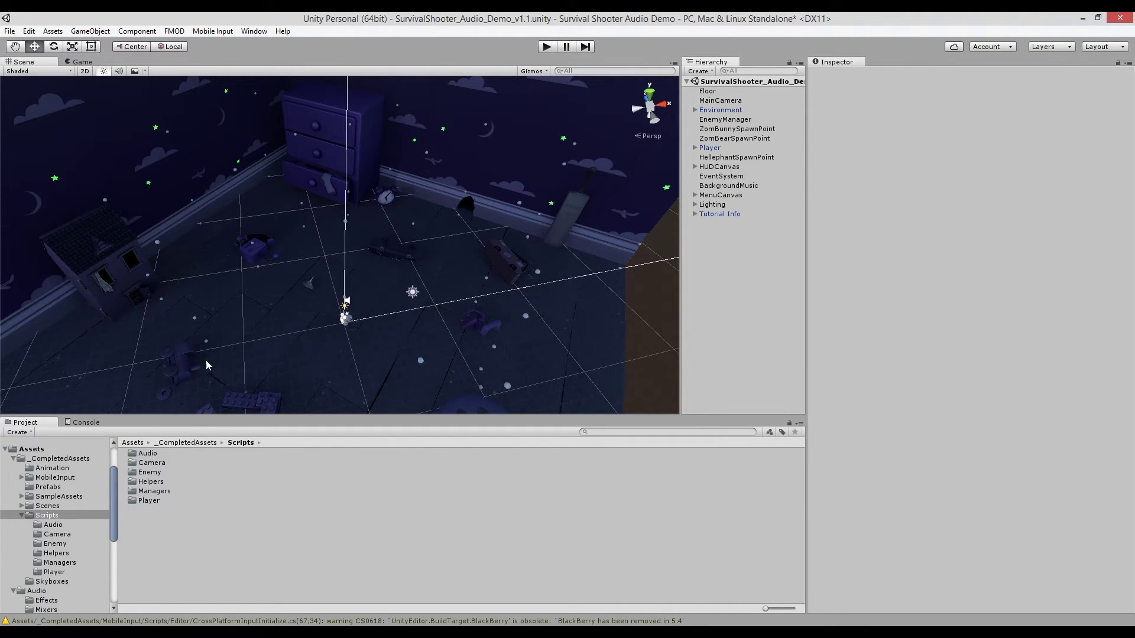
Step: Open PlayerShooting.cs from the Player scripts folder in Visual Studio
double_click(159, 501)
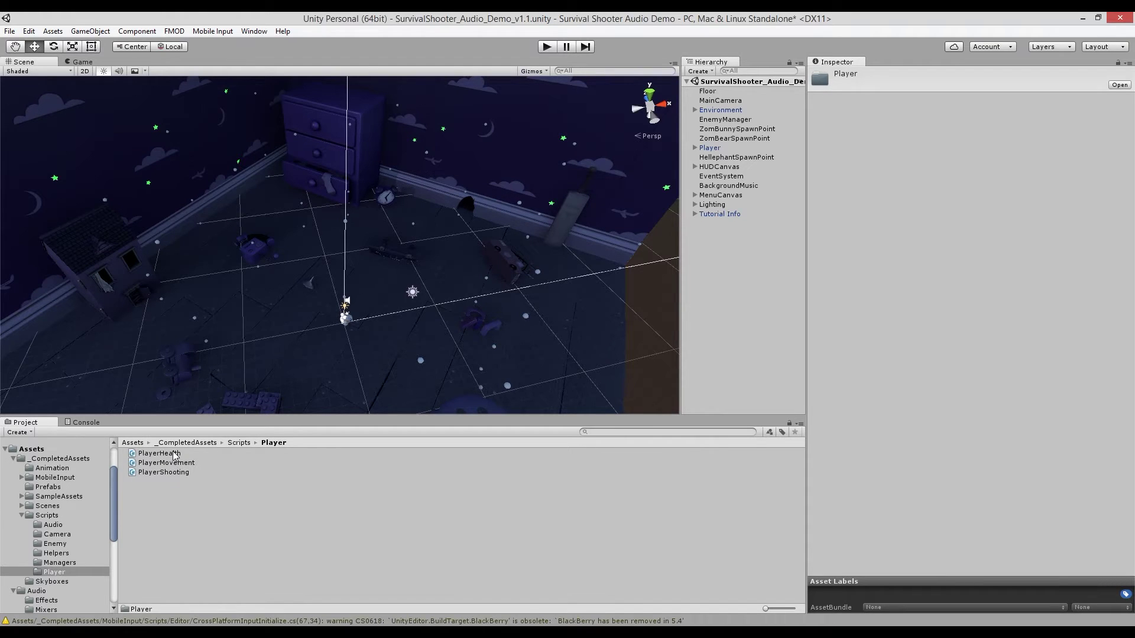
double_click(180, 472)
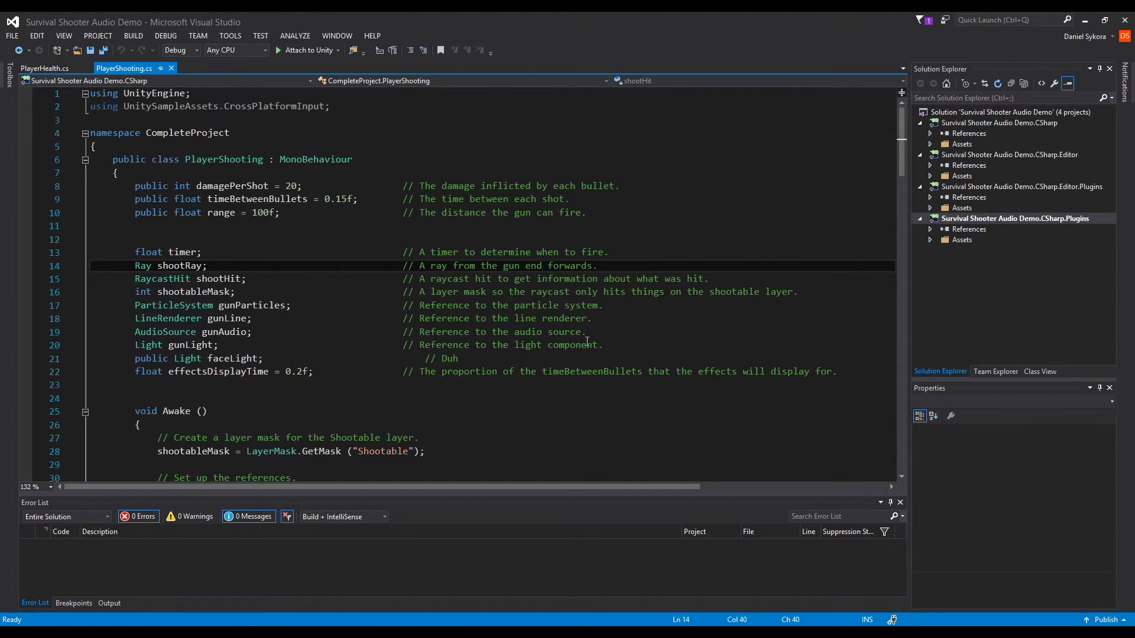
scroll(313, 235, down, 2)
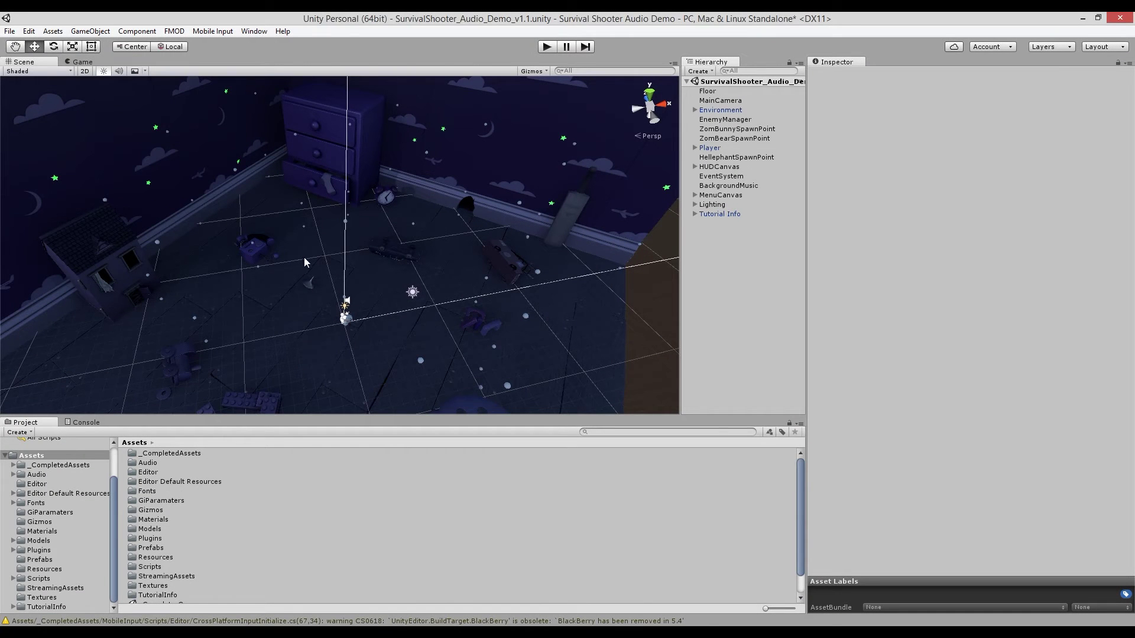
Step: Reveal Assets/Audio/Effects in File Explorer and bring up FMOD Studio's Survival Shooter project
click(33, 476)
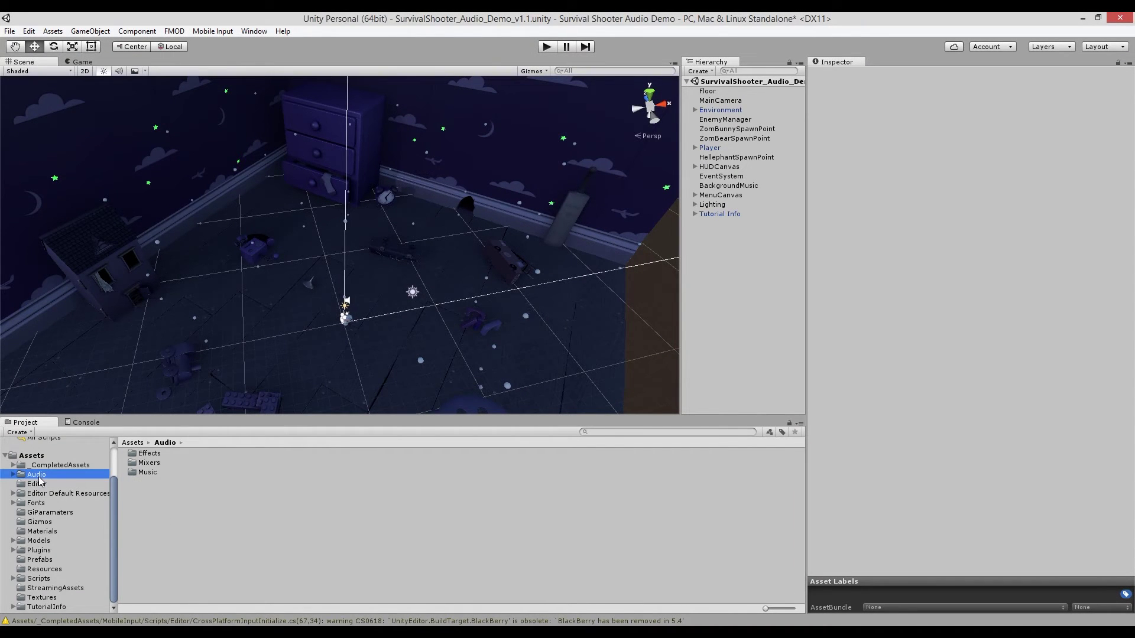
right_click(153, 456)
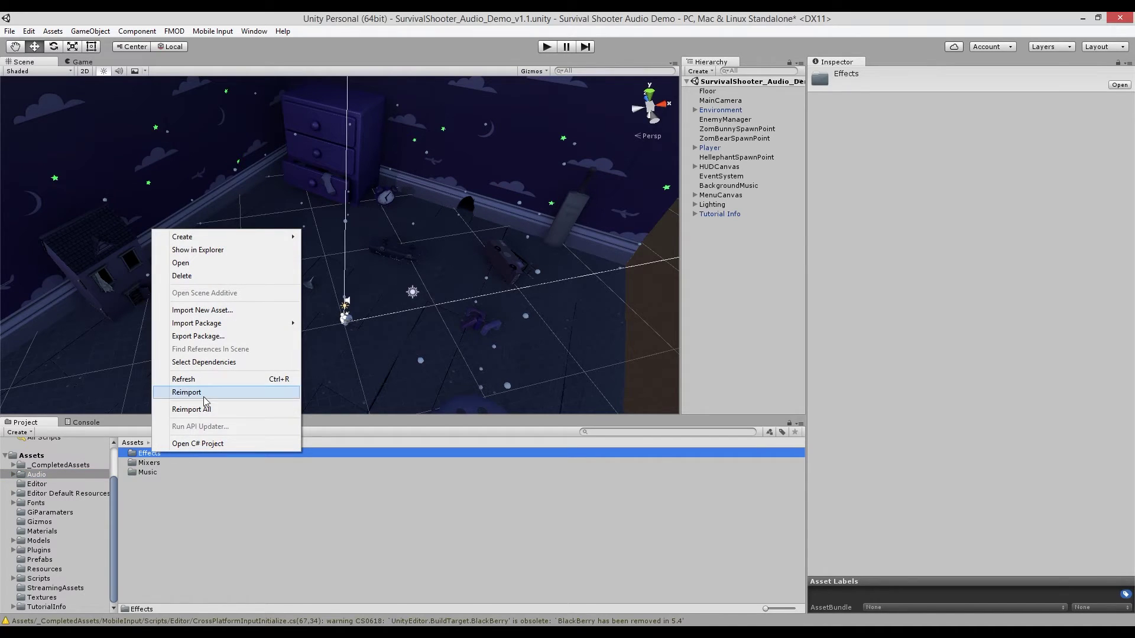
click(214, 249)
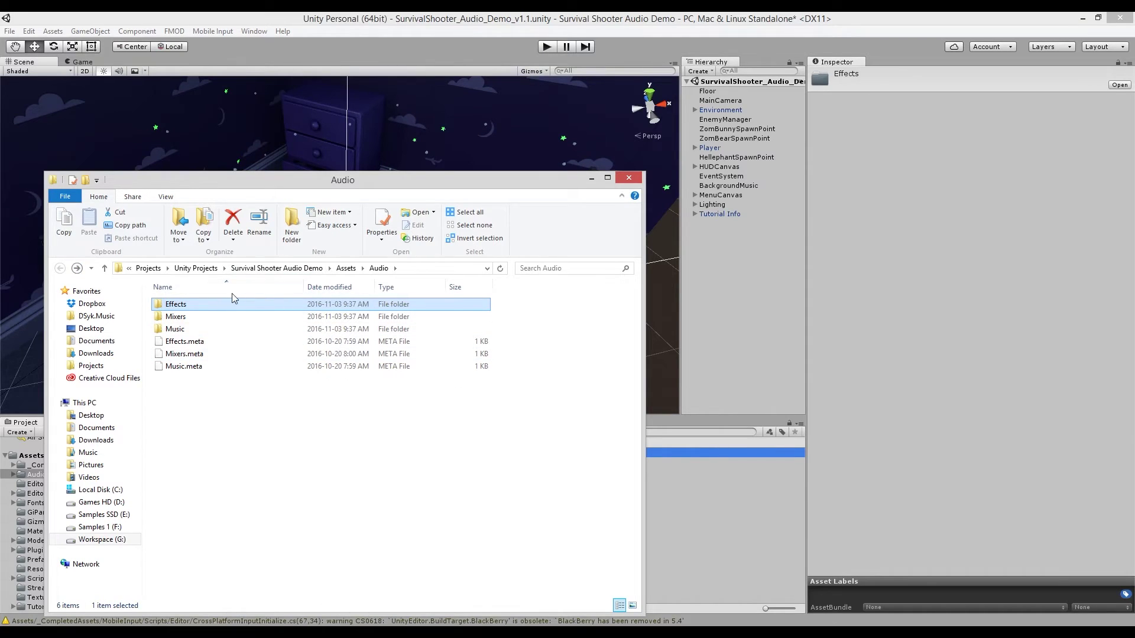
click(456, 632)
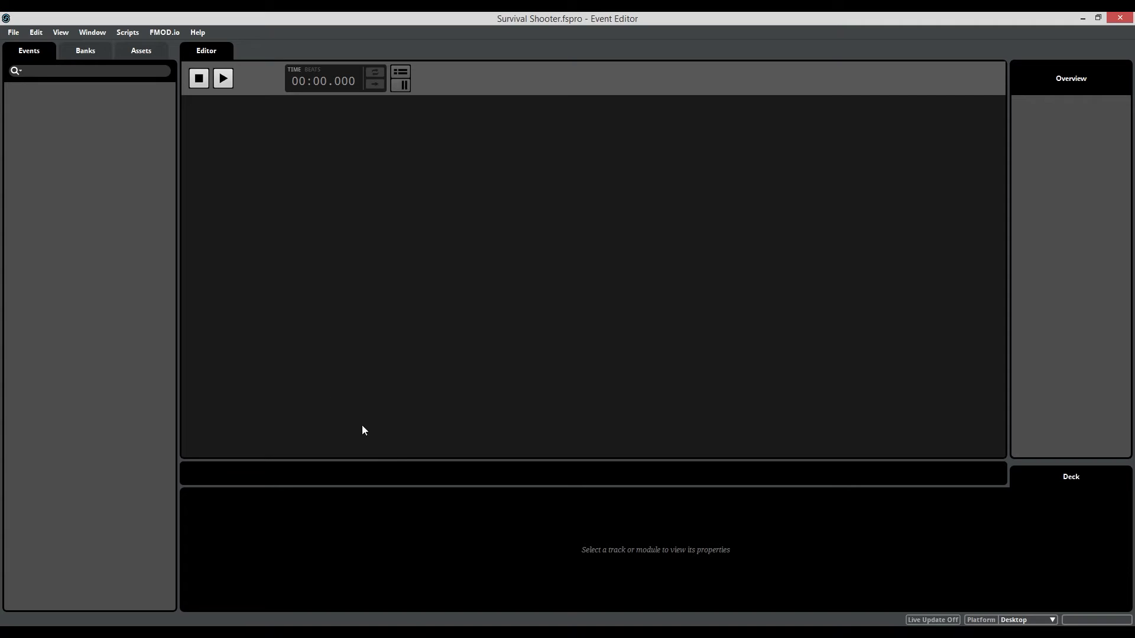
Step: Import the Effects and Music folders from Explorer into FMOD's Audio Bin
click(93, 32)
click(136, 128)
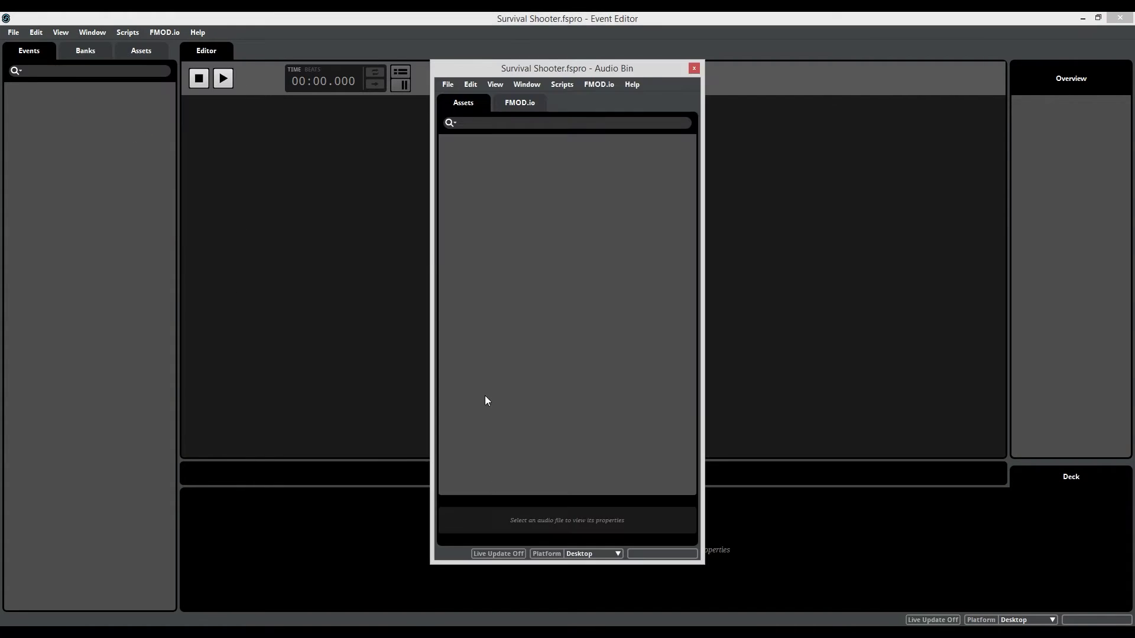
key(alt+Tab)
double_click(176, 304)
click(60, 267)
drag(176, 304, 627, 152)
click(445, 140)
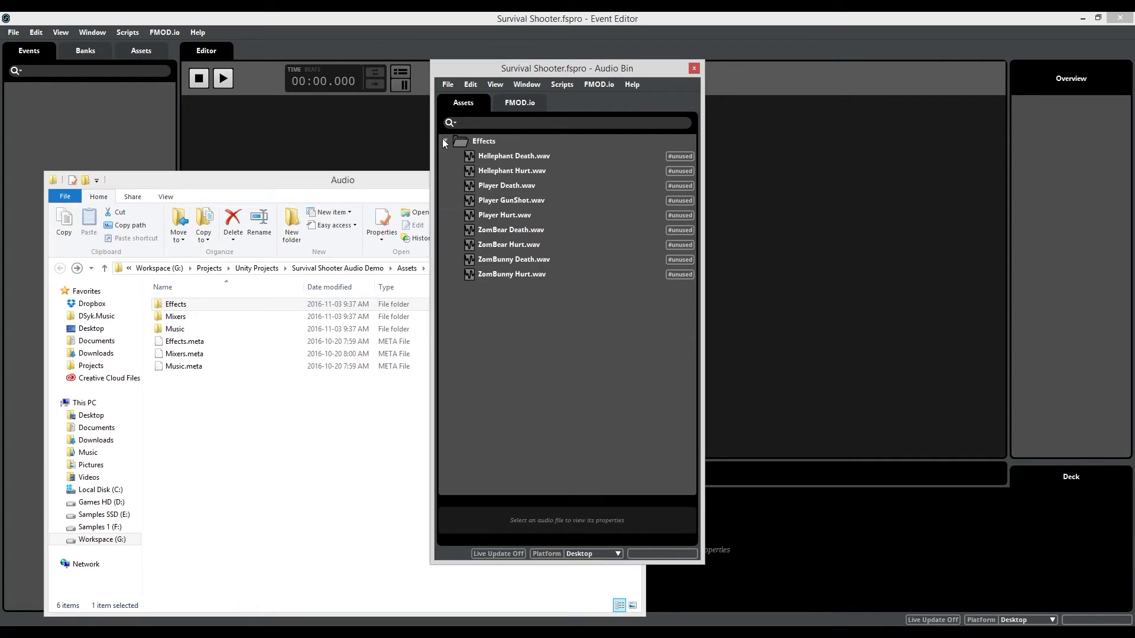
drag(175, 329, 499, 159)
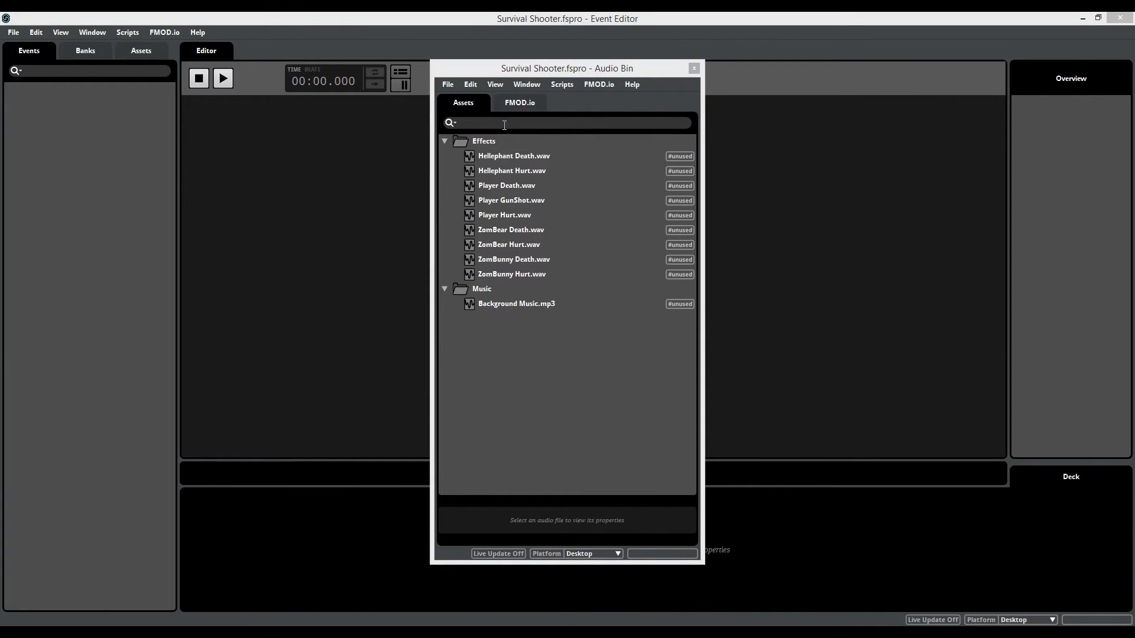
Step: Create a New Event and place Hellephant Death.wav on its Audio 1 track
right_click(95, 122)
click(101, 123)
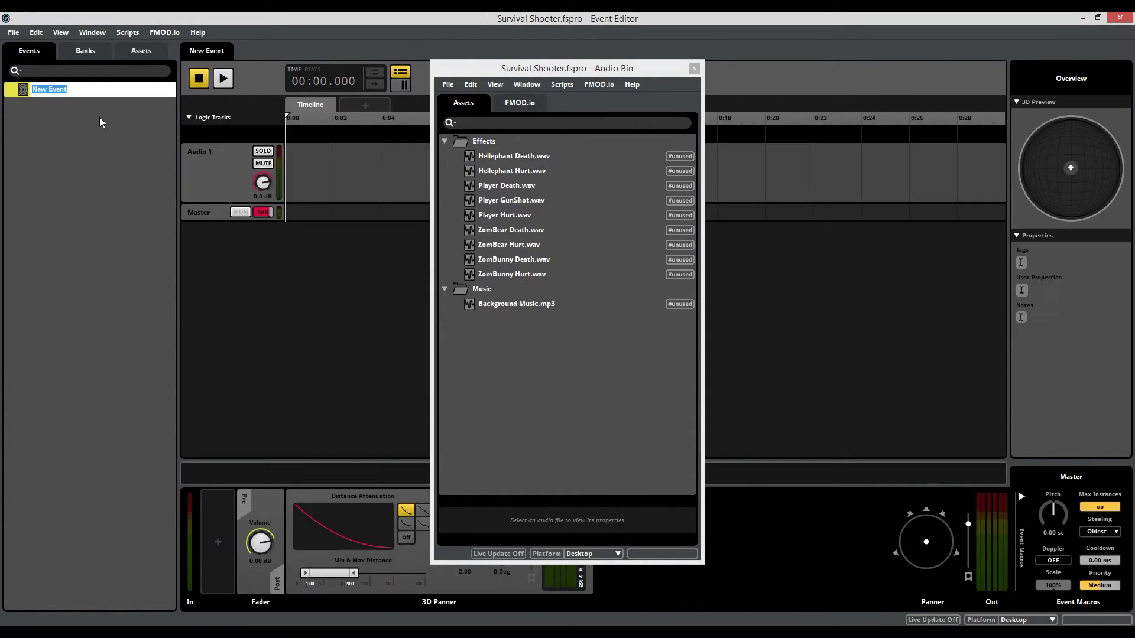
click(102, 151)
click(99, 89)
drag(547, 158, 300, 185)
click(548, 174)
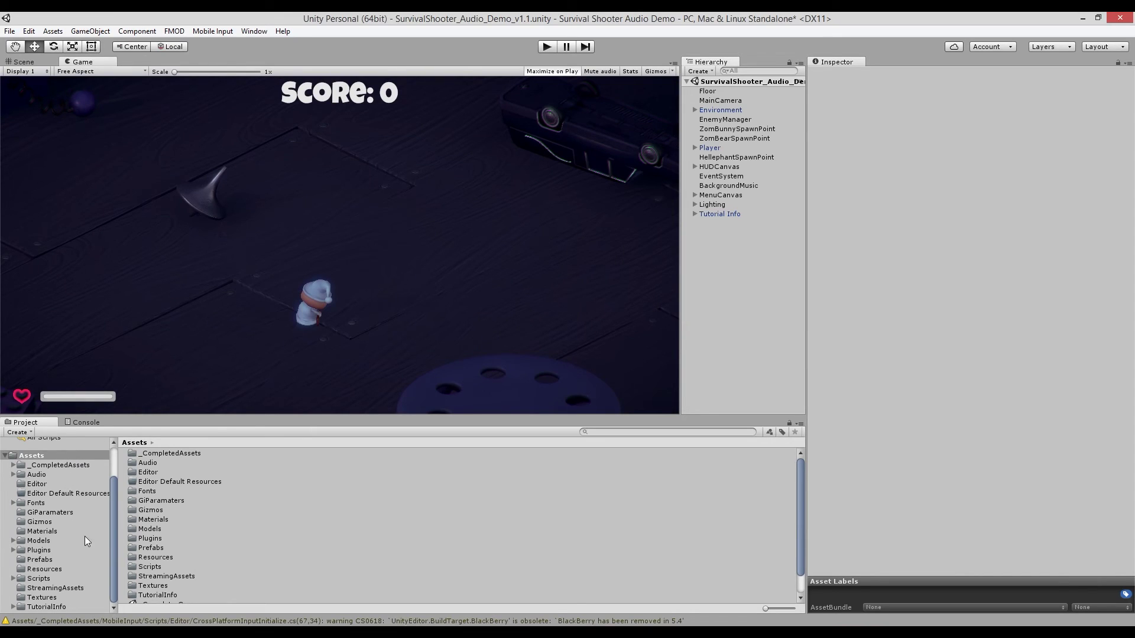
Step: Check the BackgroundMusic object and the Hellephant prefab for audio components
click(52, 464)
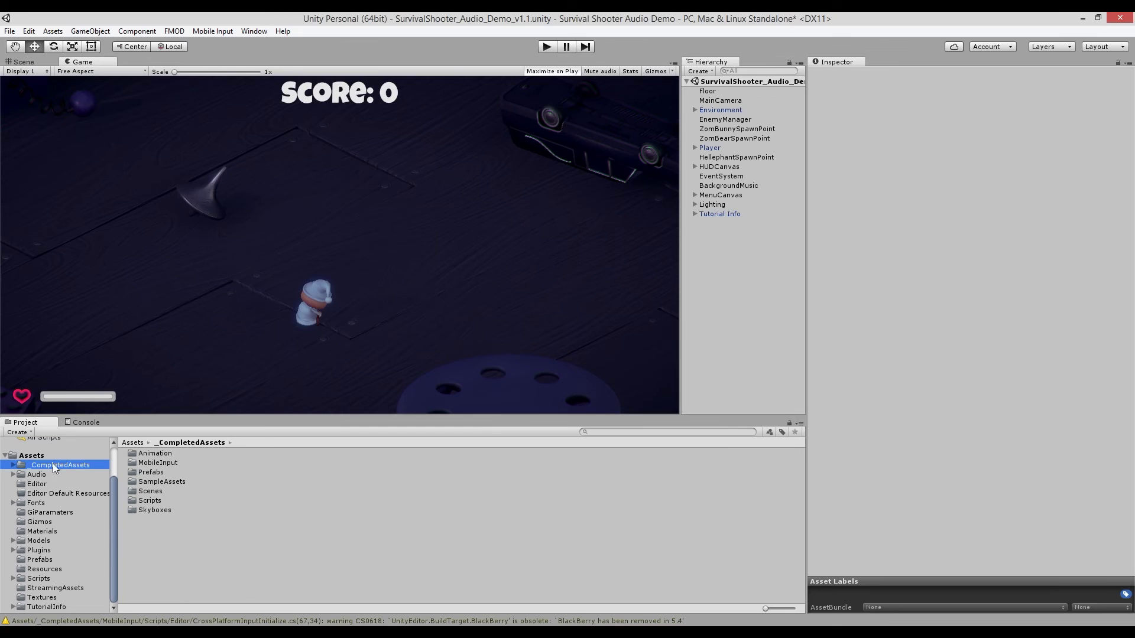
click(142, 506)
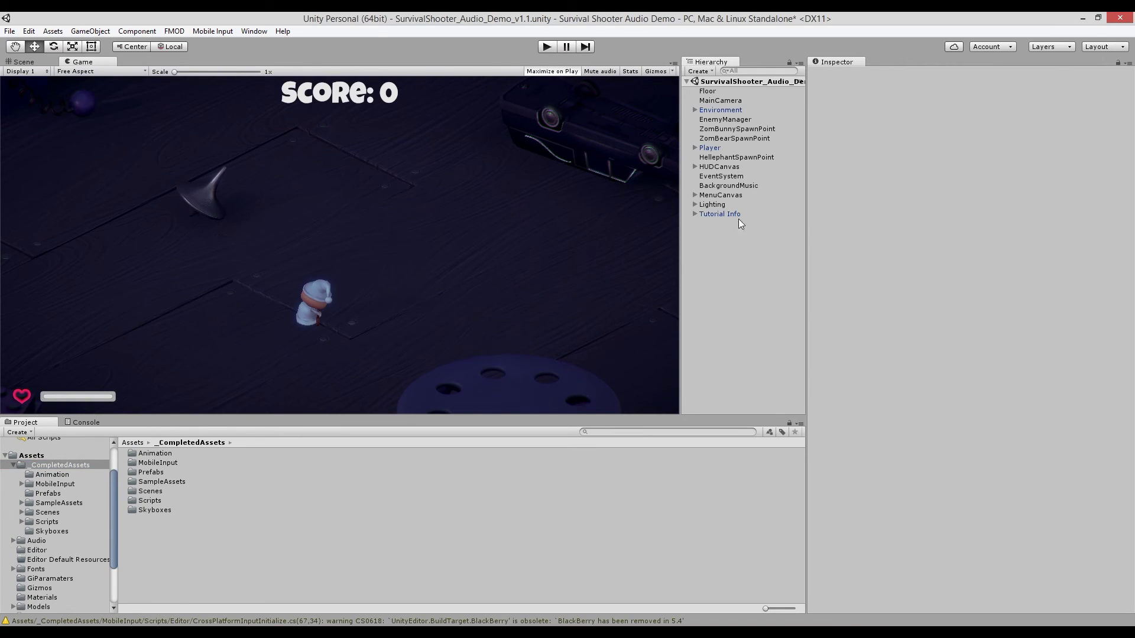
click(717, 187)
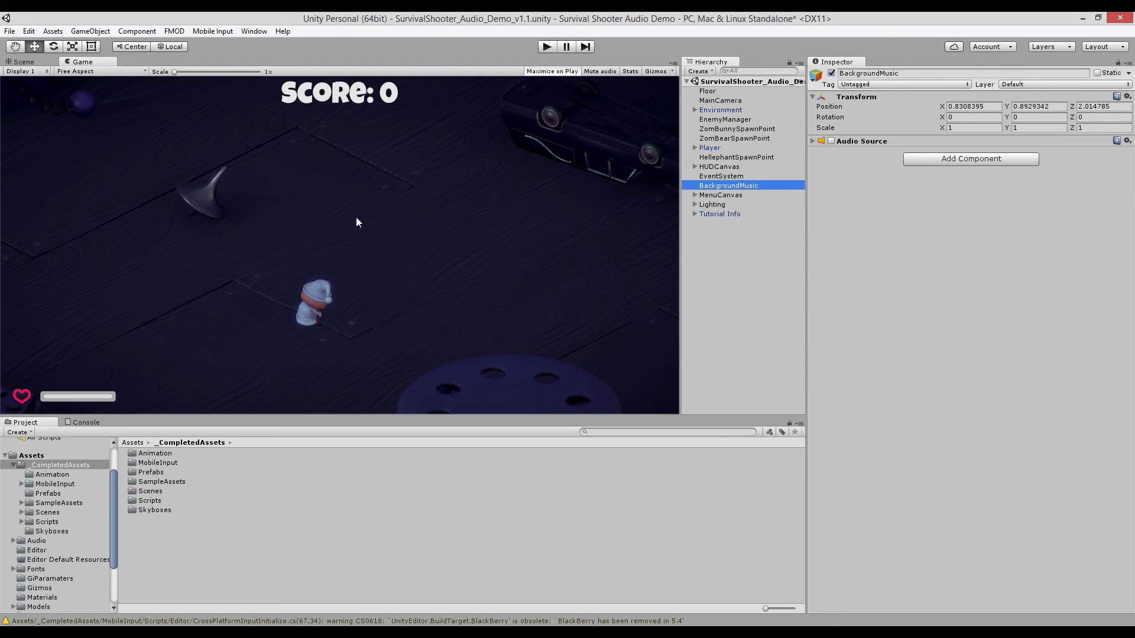
double_click(155, 470)
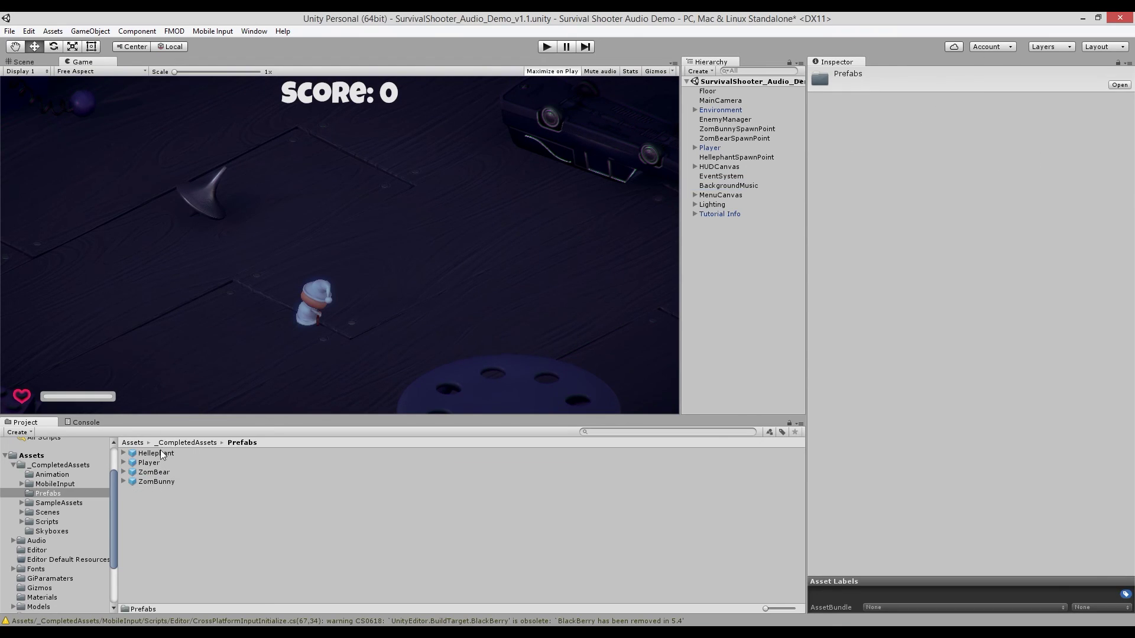
click(155, 453)
Step: Browse Scripts > Enemy, then show Assets > Audio with its Effects, Mixers and Music subfolders
click(48, 522)
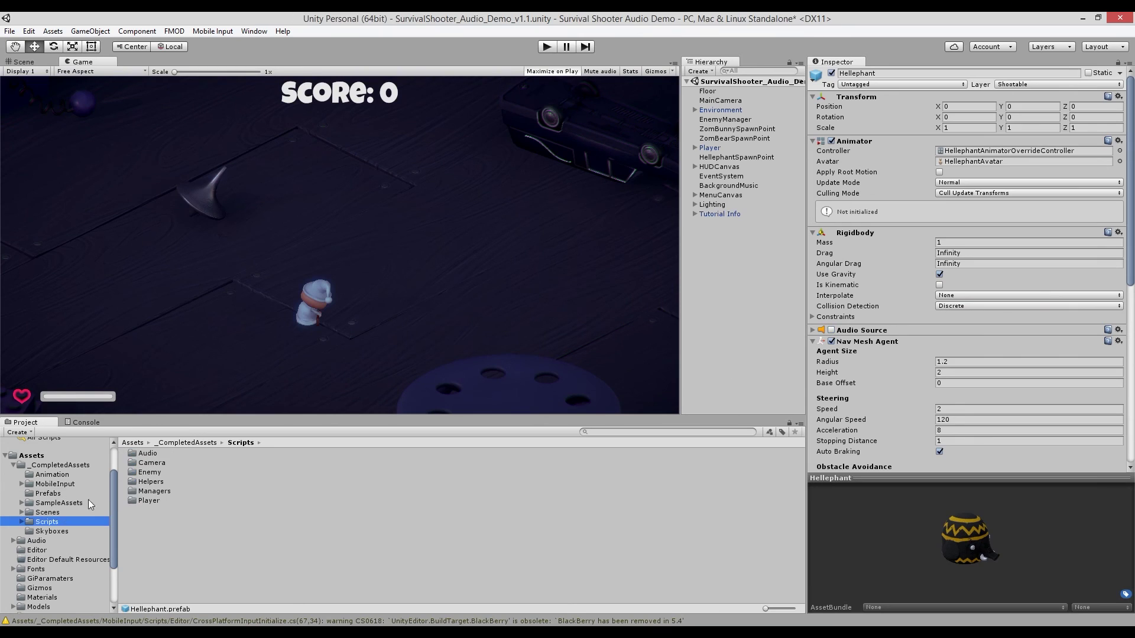
double_click(165, 473)
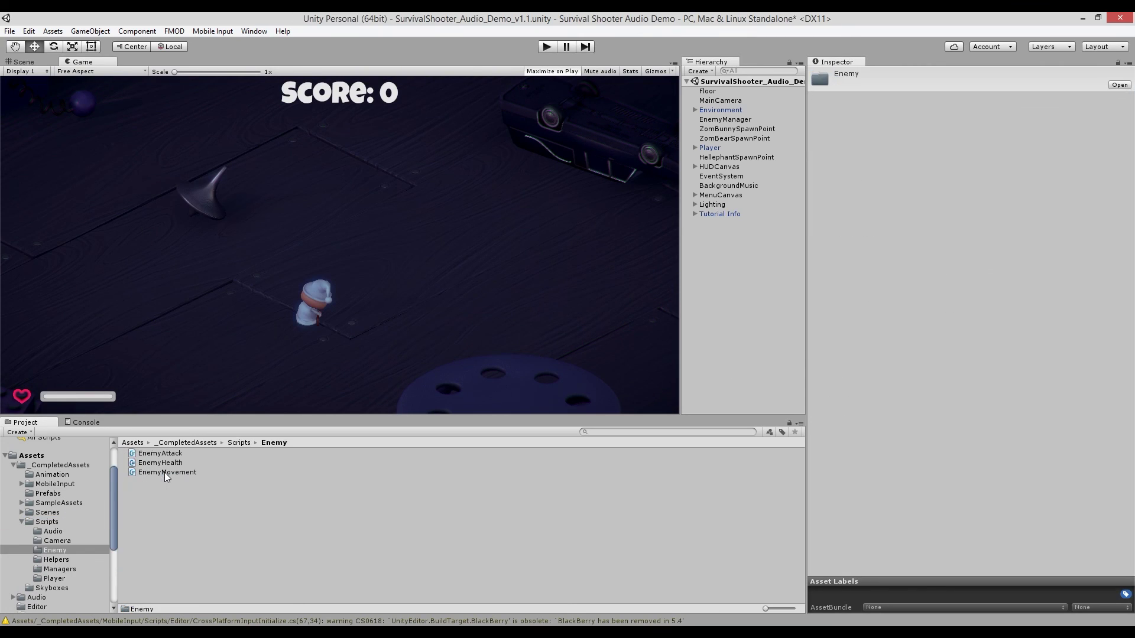
click(13, 466)
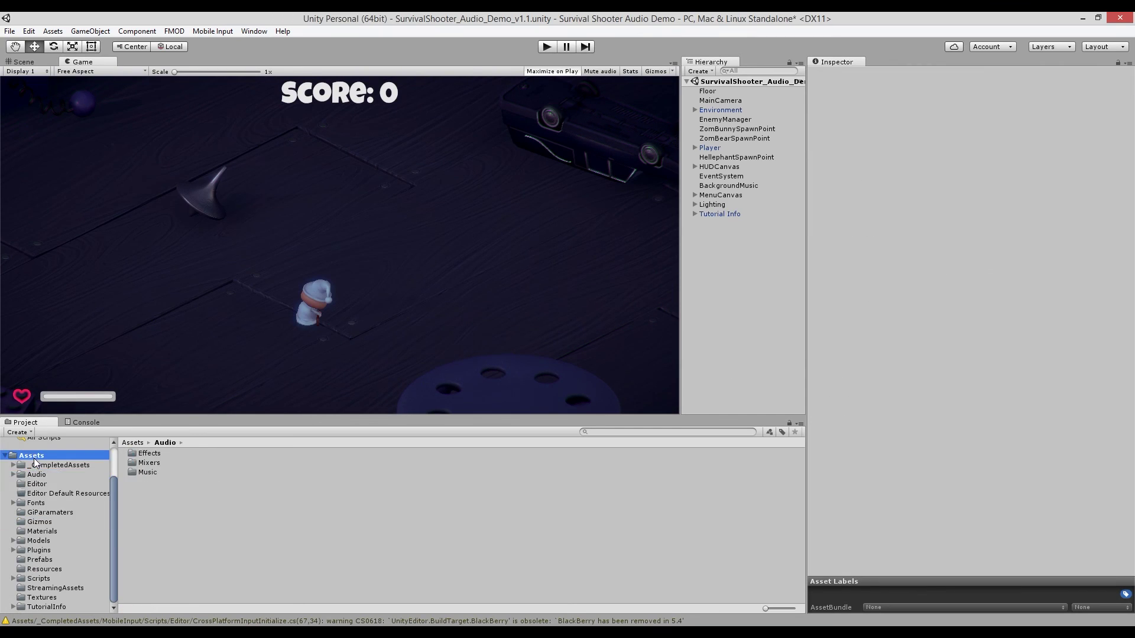
click(33, 458)
click(37, 475)
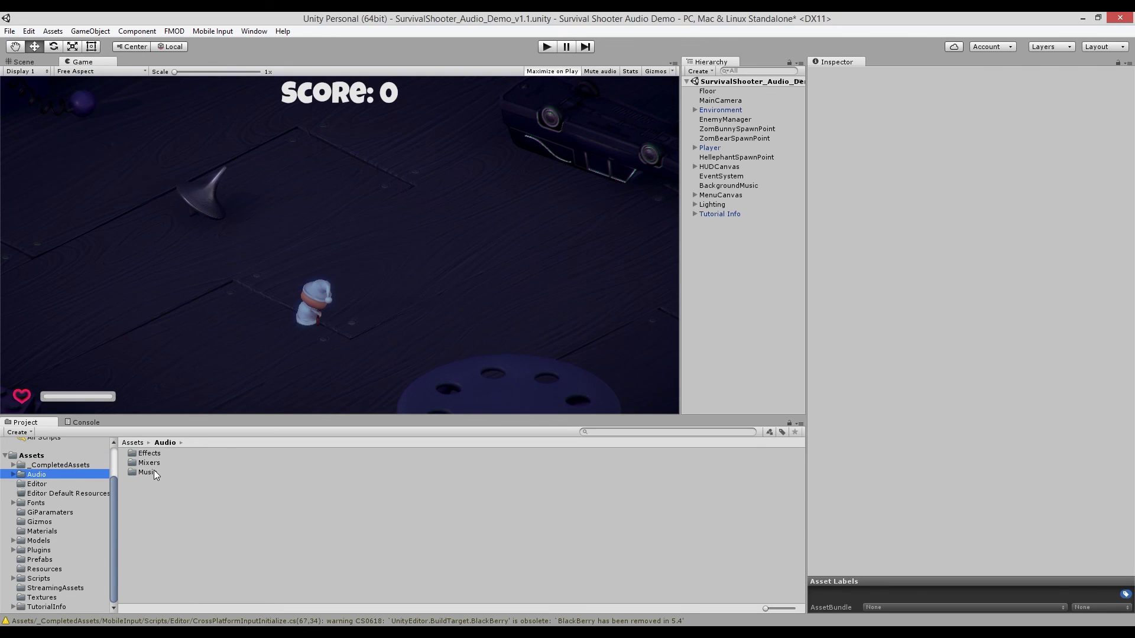